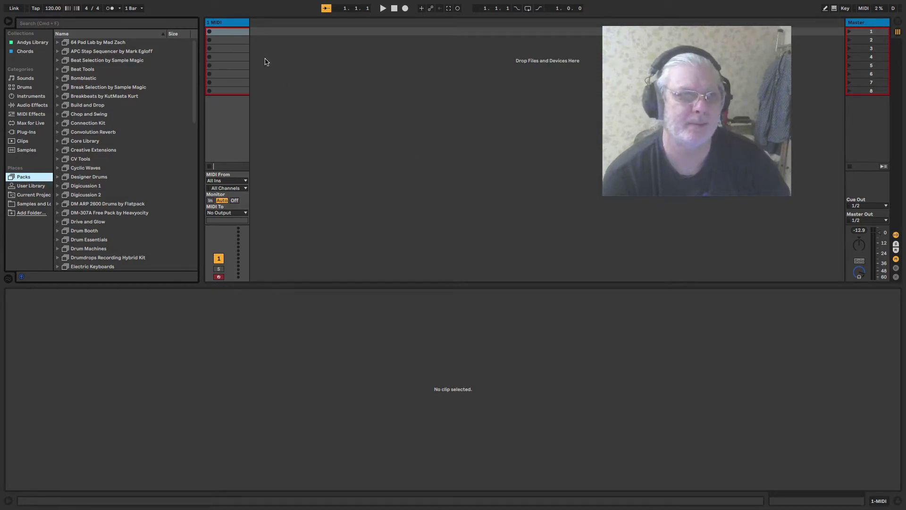
Show the Andys Library collection in the browser and select the MIDI track's first clip slot.
{"action": "left_click", "coordinate": [33, 43]}
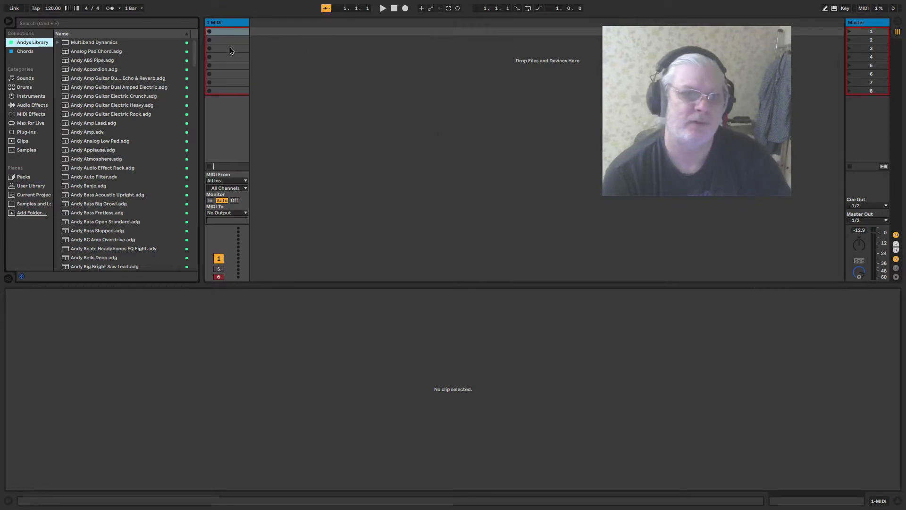
{"action": "left_click", "coordinate": [225, 32]}
Add an empty MIDI clip to the 1 MIDI track's first slot with Insert MIDI Clip(s).
{"action": "right_click", "coordinate": [224, 34]}
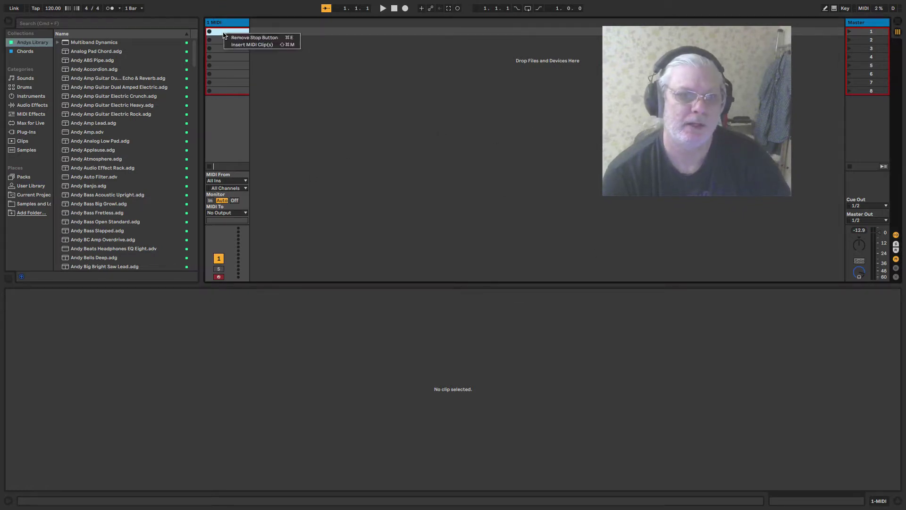
{"action": "left_click", "coordinate": [241, 46]}
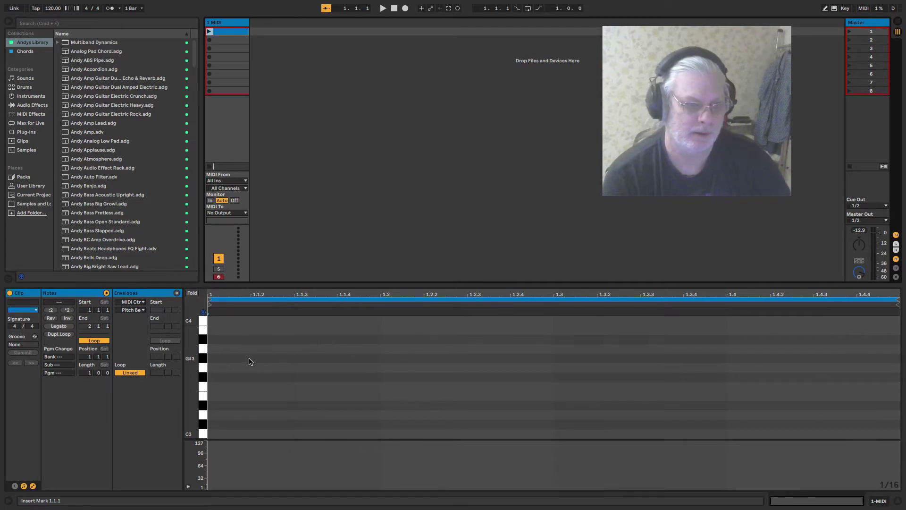
{"action": "scroll", "coordinate": [237, 351], "scroll_direction": "down", "scroll_amount": 5}
{"action": "scroll", "coordinate": [237, 353], "scroll_direction": "up", "scroll_amount": 5}
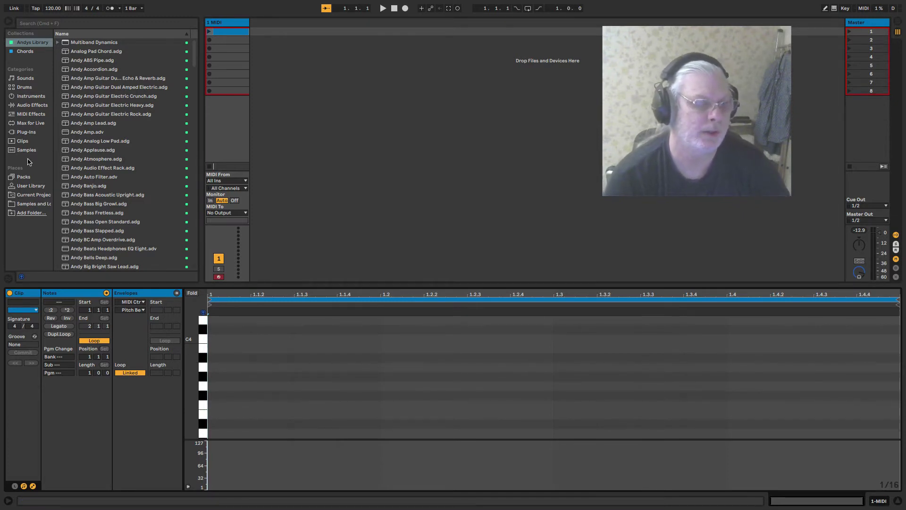
Browse Packs and expand the Session Drums Club pack's Drums folder.
{"action": "left_click", "coordinate": [24, 177]}
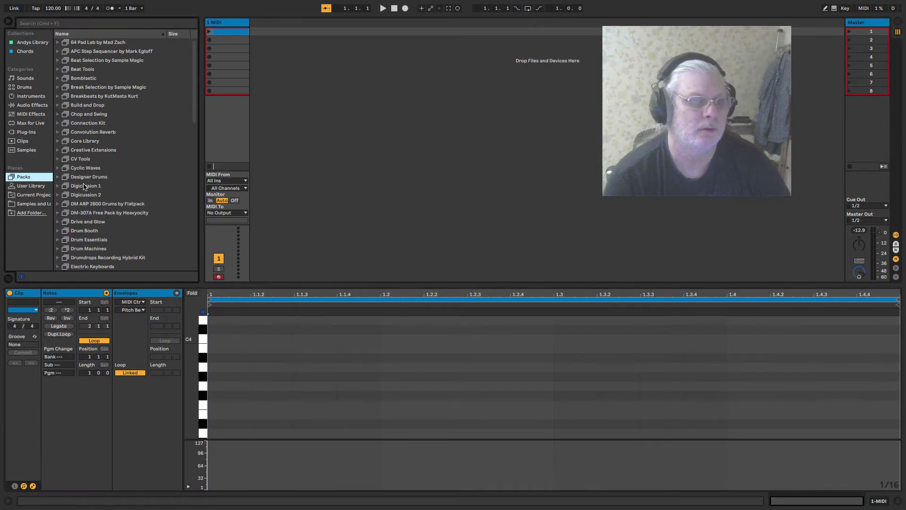
{"action": "scroll", "coordinate": [84, 187], "scroll_direction": "down", "scroll_amount": 8}
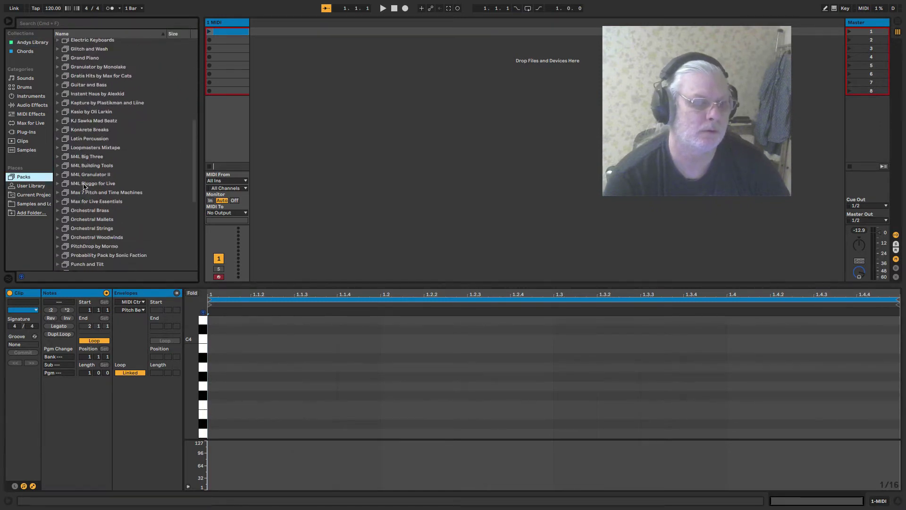
{"action": "scroll", "coordinate": [84, 186], "scroll_direction": "down", "scroll_amount": 5}
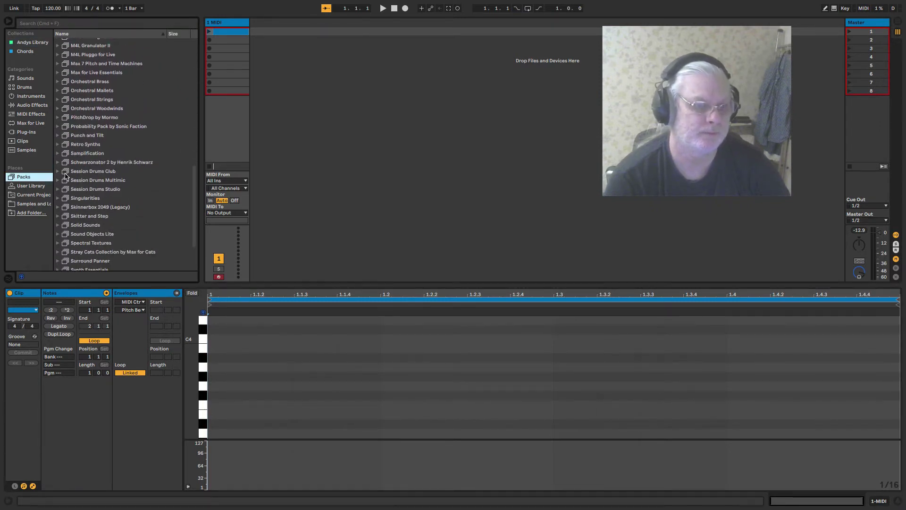
{"action": "left_click", "coordinate": [59, 172]}
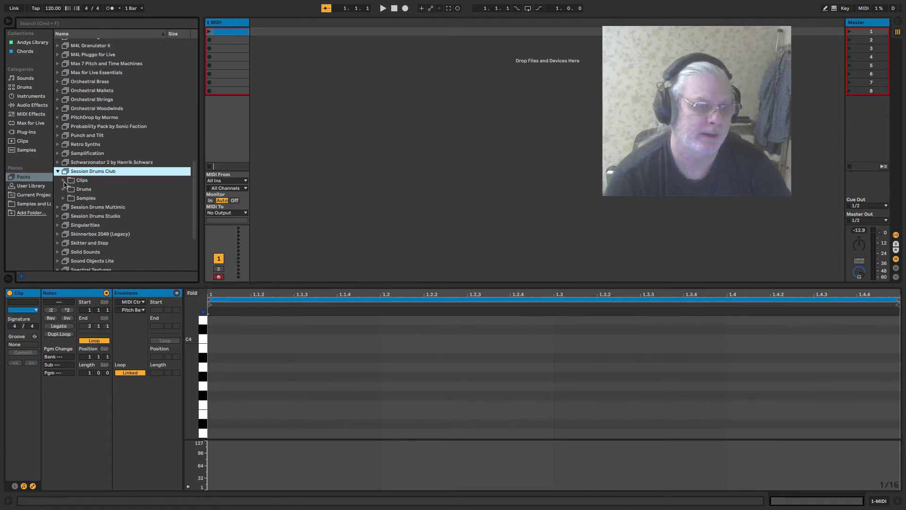
{"action": "left_click", "coordinate": [64, 189]}
{"action": "scroll", "coordinate": [100, 201], "scroll_direction": "down", "scroll_amount": 3}
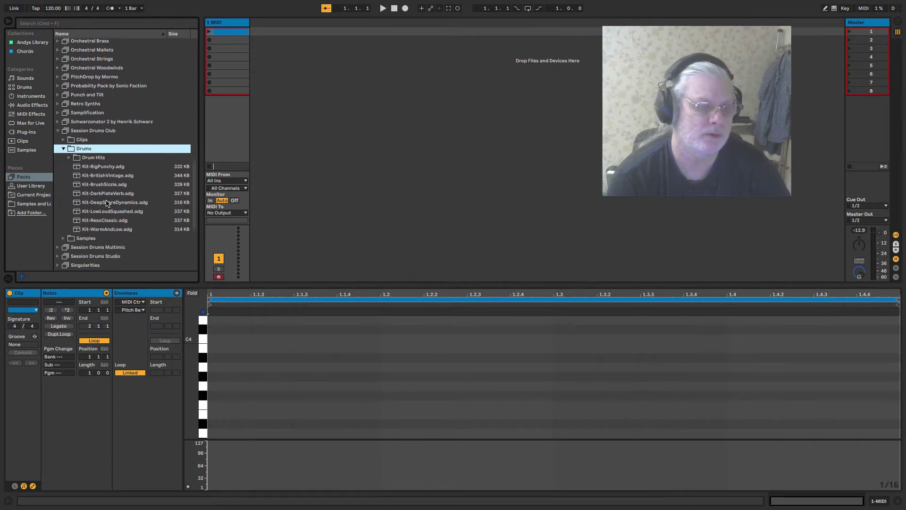
Preview and load Kit-BigPunchy.adg onto the MIDI track, then audition the Kick Felt pad.
{"action": "left_click", "coordinate": [106, 163]}
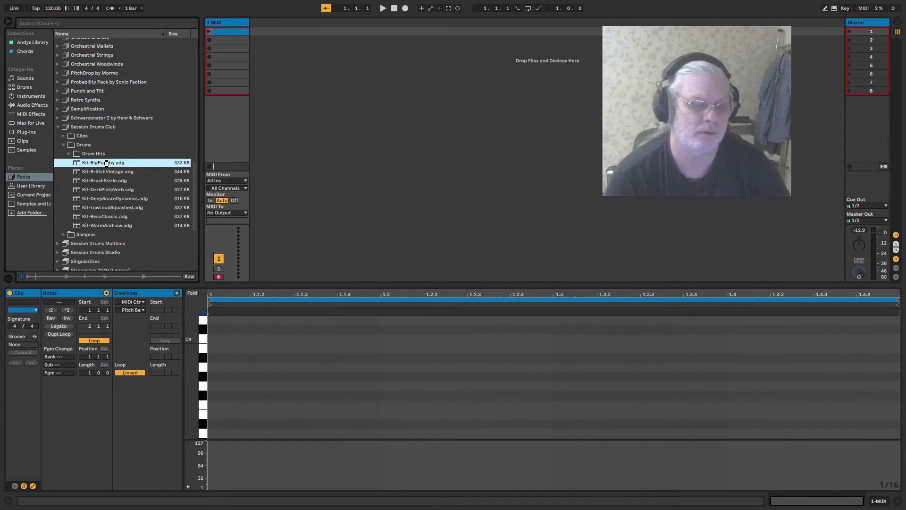
{"action": "double_click", "coordinate": [107, 163]}
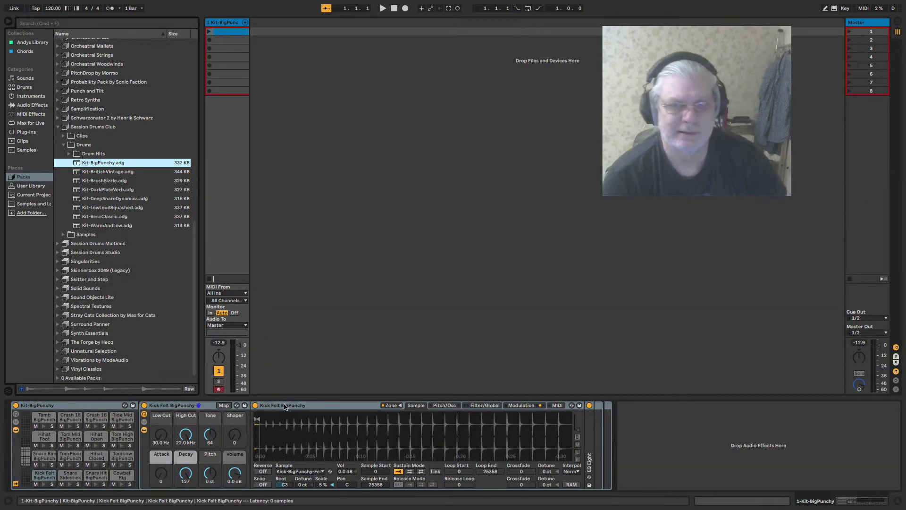
{"action": "left_click", "coordinate": [45, 478]}
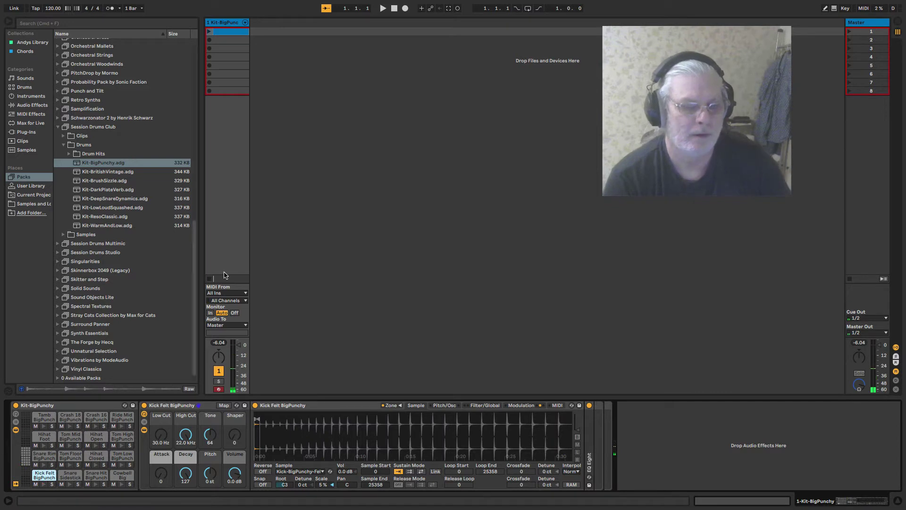
Rename the MIDI clip to 'Drums' and reopen it in the note editor with the BigPunchy sounds.
{"action": "double_click", "coordinate": [239, 33]}
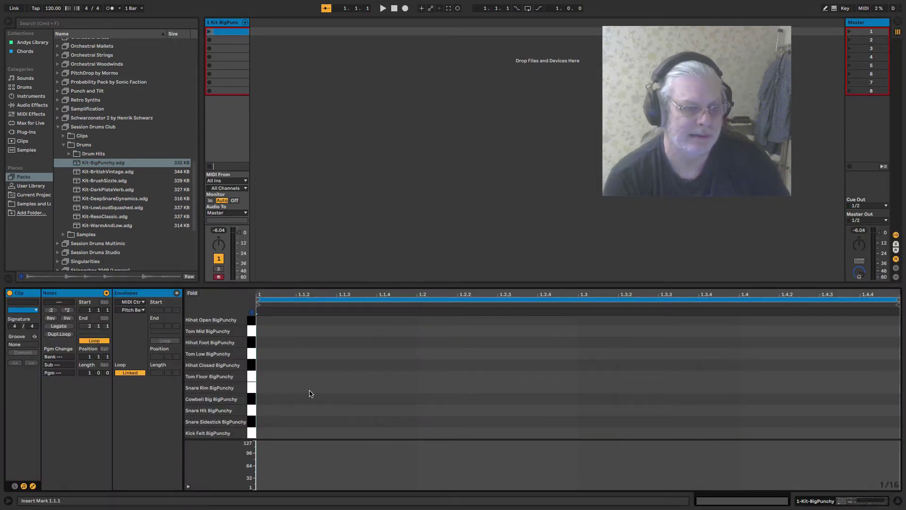
{"action": "left_click", "coordinate": [19, 303]}
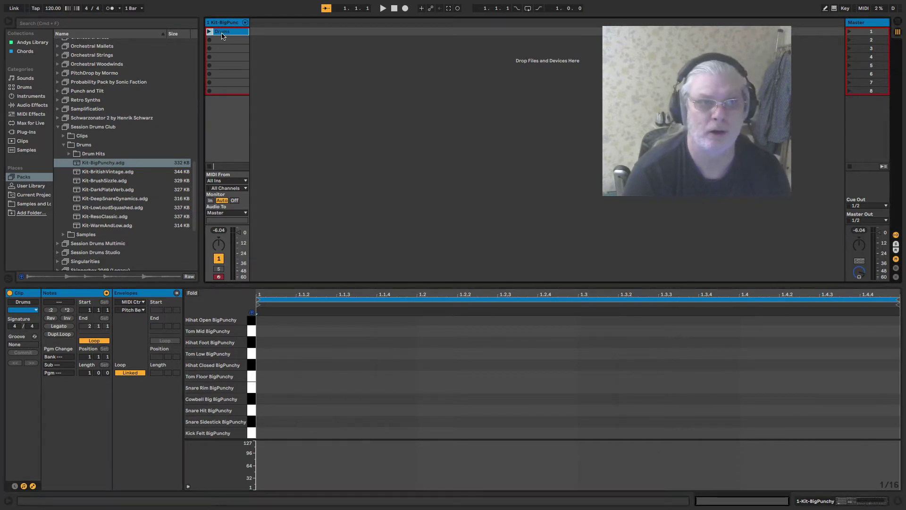
{"action": "key", "text": "super+r"}
{"action": "left_click", "coordinate": [296, 85]}
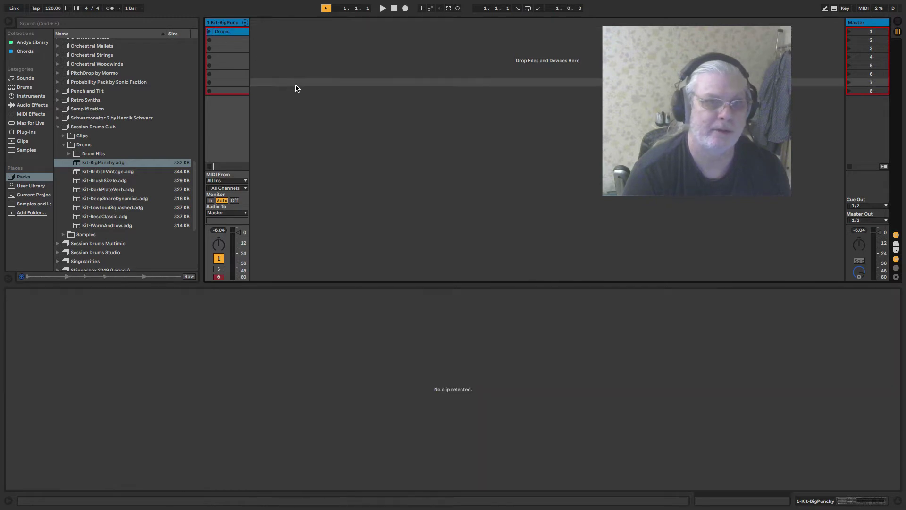
{"action": "left_click", "coordinate": [216, 32]}
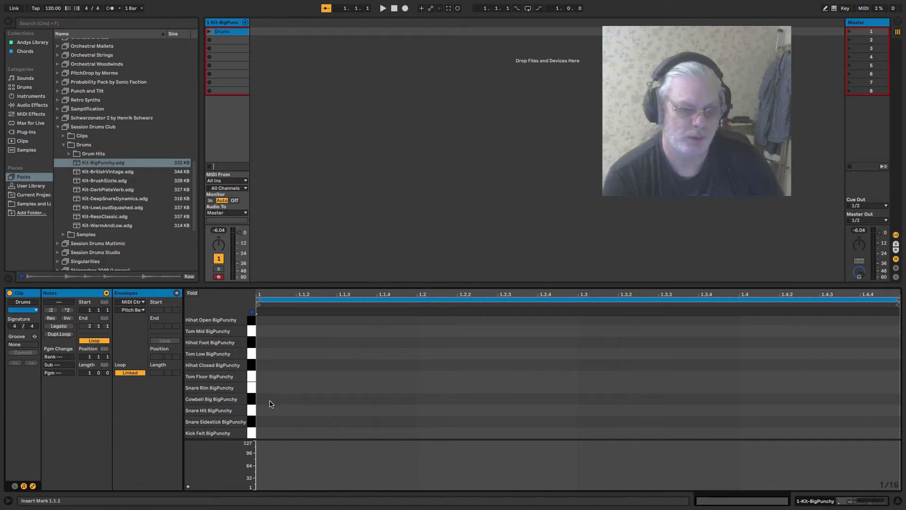
Add a kick on beat 1, trying *2 and :2 before leaving it a sixteenth note.
{"action": "double_click", "coordinate": [262, 433]}
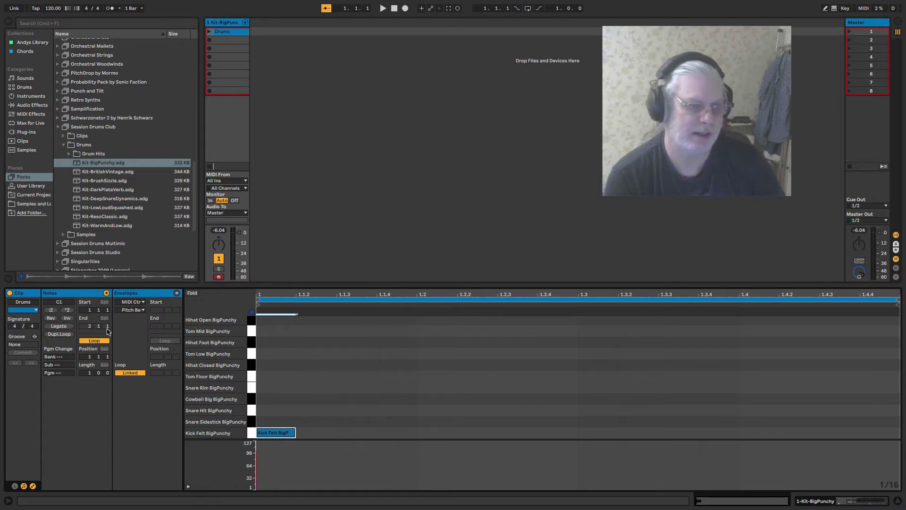
{"action": "left_click", "coordinate": [68, 310]}
{"action": "left_click", "coordinate": [68, 311]}
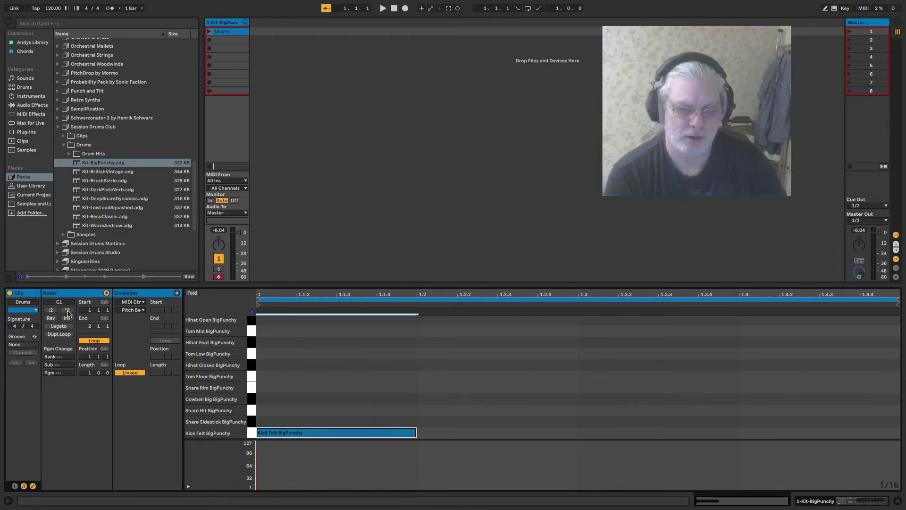
{"action": "left_click", "coordinate": [67, 311]}
{"action": "left_click", "coordinate": [50, 310]}
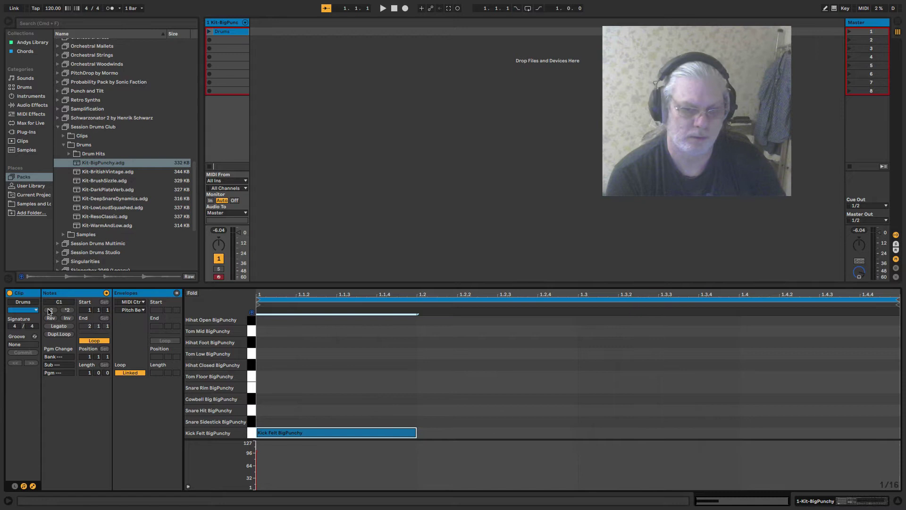
{"action": "left_click", "coordinate": [50, 310]}
{"action": "left_click", "coordinate": [50, 310]}
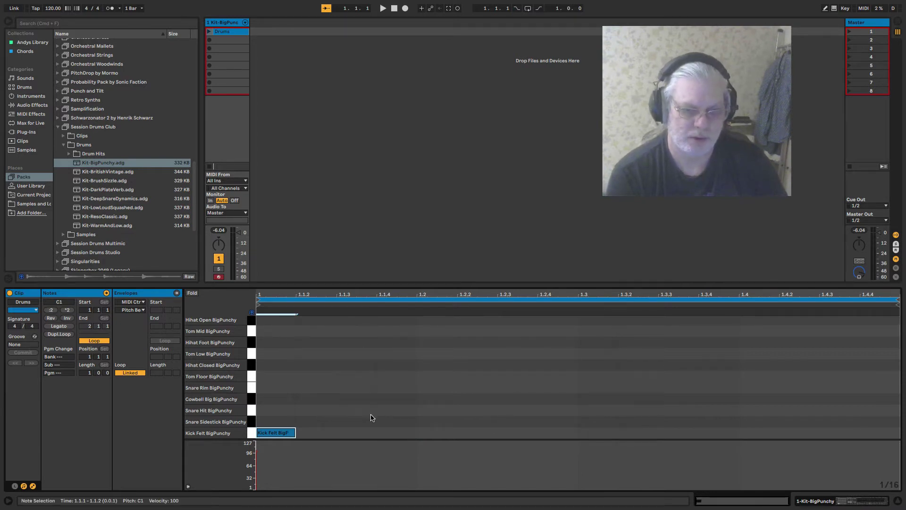
Add a snare on beat 2, test Inv and Rev on both notes, and toggle clip looping off and on.
{"action": "double_click", "coordinate": [428, 413]}
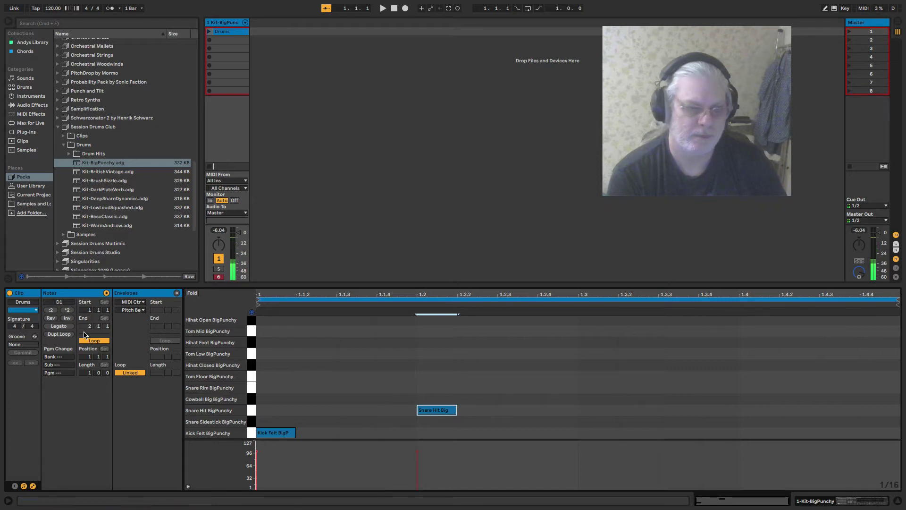
{"action": "left_click", "coordinate": [336, 418]}
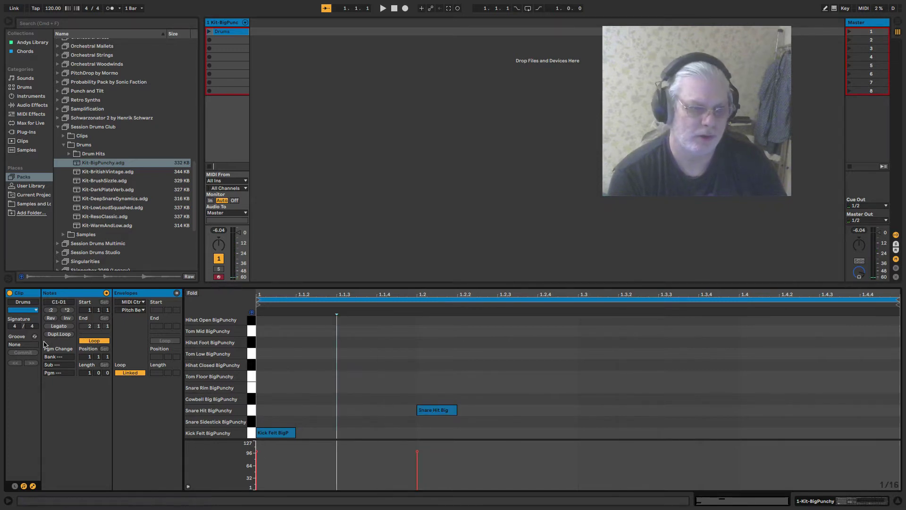
{"action": "left_click", "coordinate": [68, 319]}
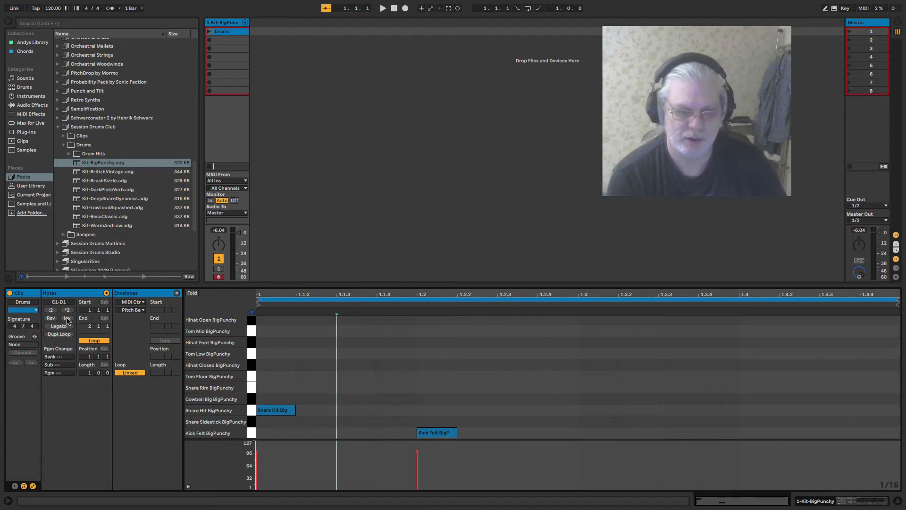
{"action": "left_click", "coordinate": [68, 319]}
{"action": "left_click", "coordinate": [49, 319]}
{"action": "left_click", "coordinate": [48, 319]}
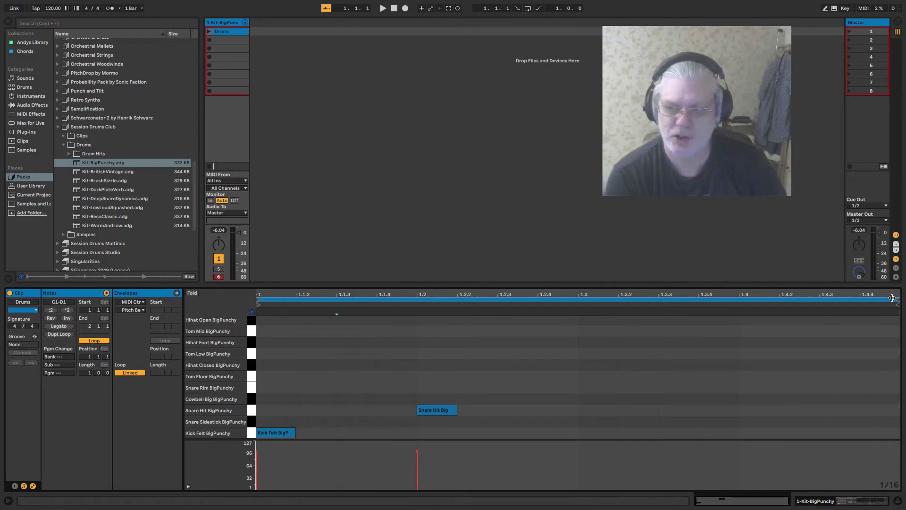
{"action": "left_click", "coordinate": [94, 341]}
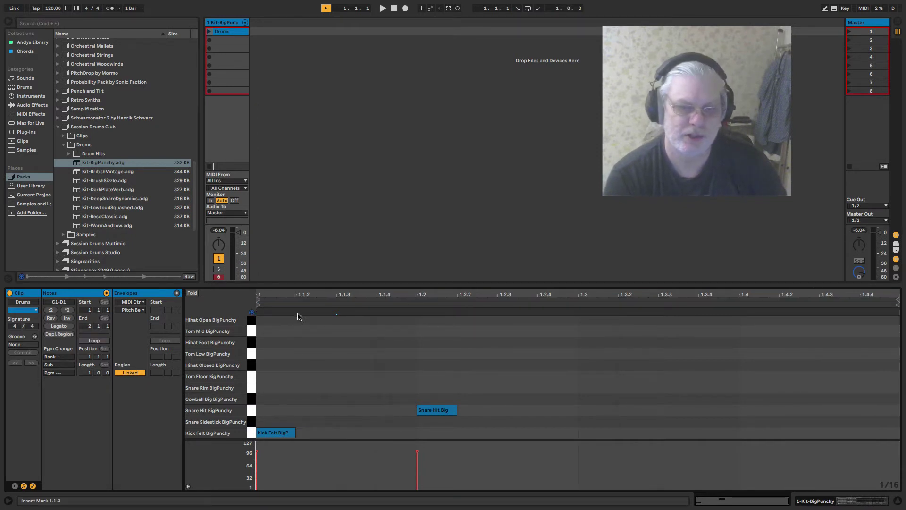
{"action": "left_click", "coordinate": [93, 341]}
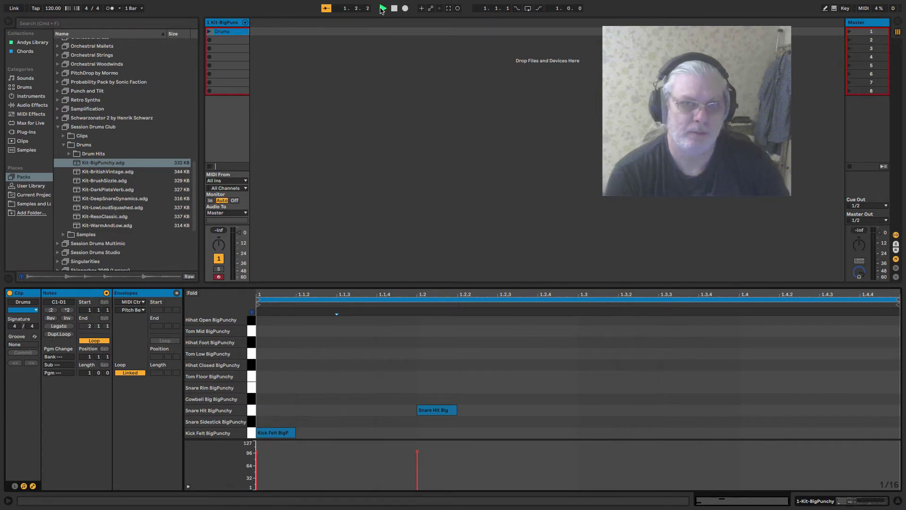
Start playback and add kicks around beat 3 plus a copied snare on beat 4.
{"action": "left_click", "coordinate": [210, 31]}
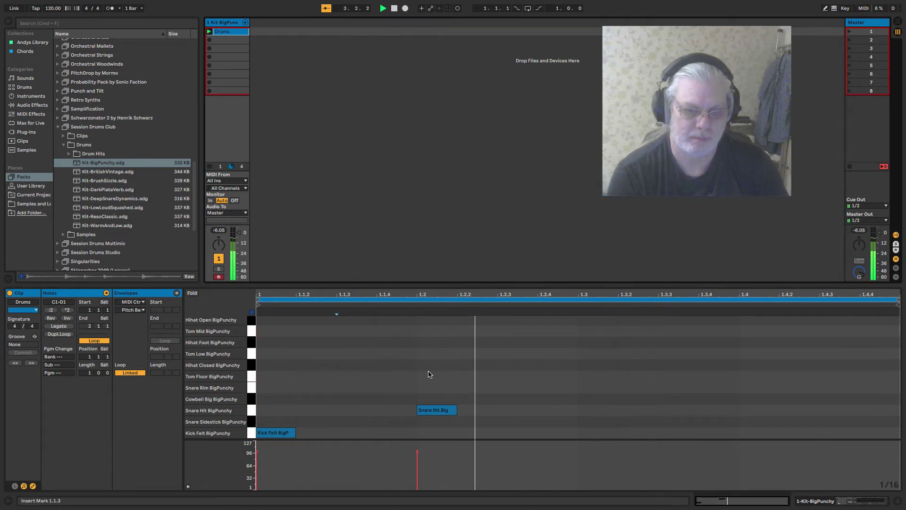
{"action": "double_click", "coordinate": [396, 432]}
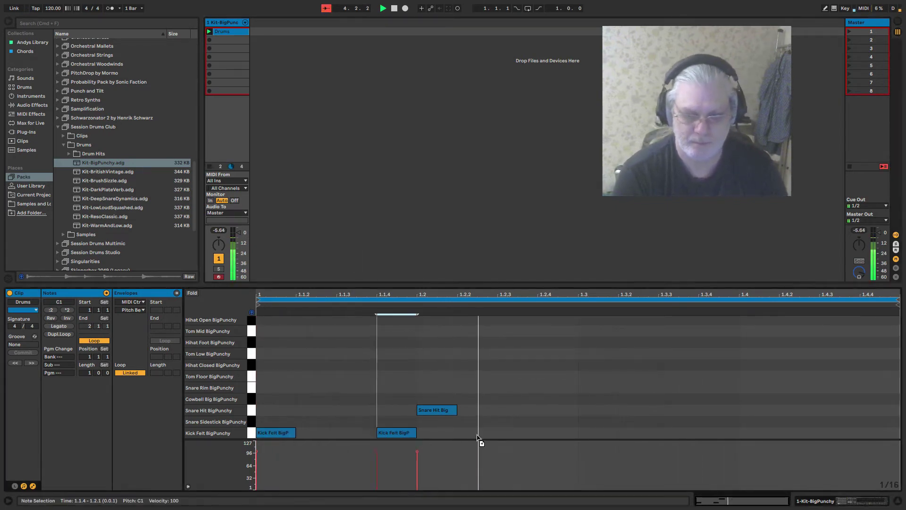
{"action": "left_click_drag", "start_coordinate": [411, 432], "coordinate": [694, 437]}
{"action": "left_click", "coordinate": [448, 412]}
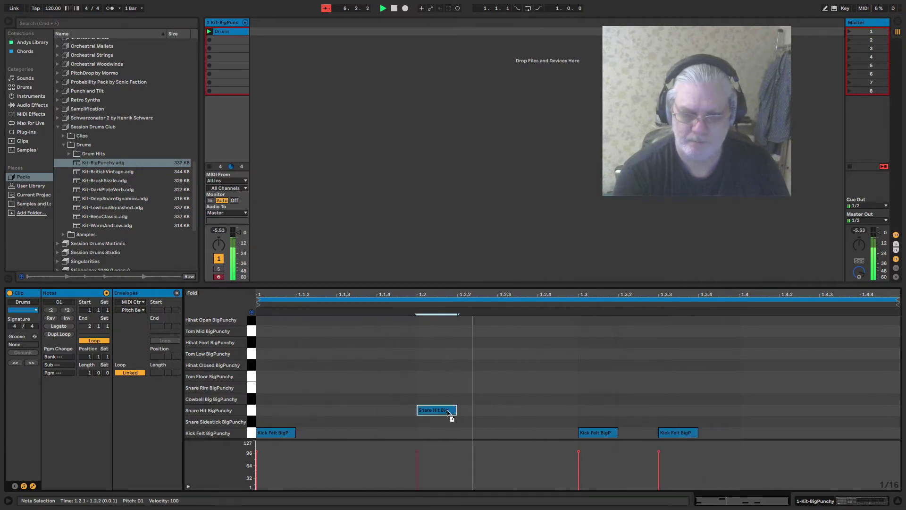
{"action": "left_click_drag", "start_coordinate": [448, 412], "coordinate": [770, 412]}
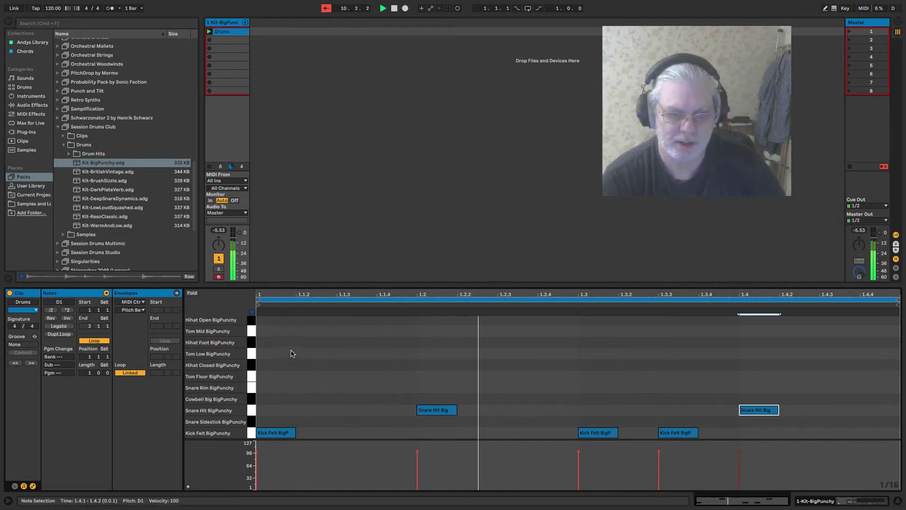
Add closed hi-hats at 1.1.3, 1.2.3 and 1.2, then draw sixteenth hi-hats across the bar.
{"action": "double_click", "coordinate": [350, 366]}
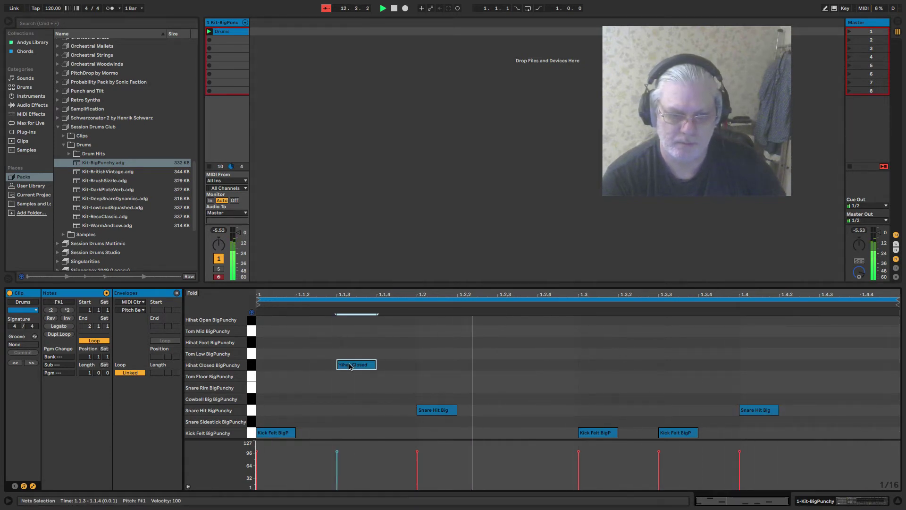
{"action": "double_click", "coordinate": [513, 368]}
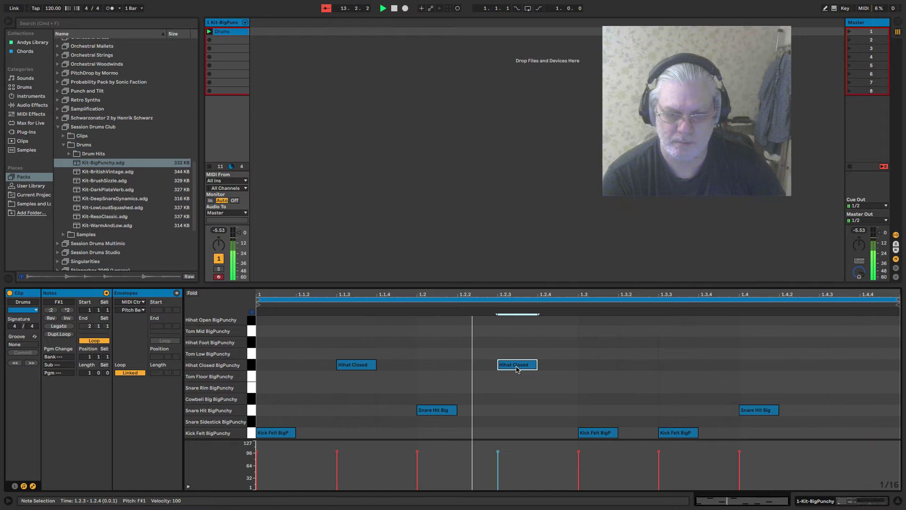
{"action": "mouse_move", "coordinate": [825, 19]}
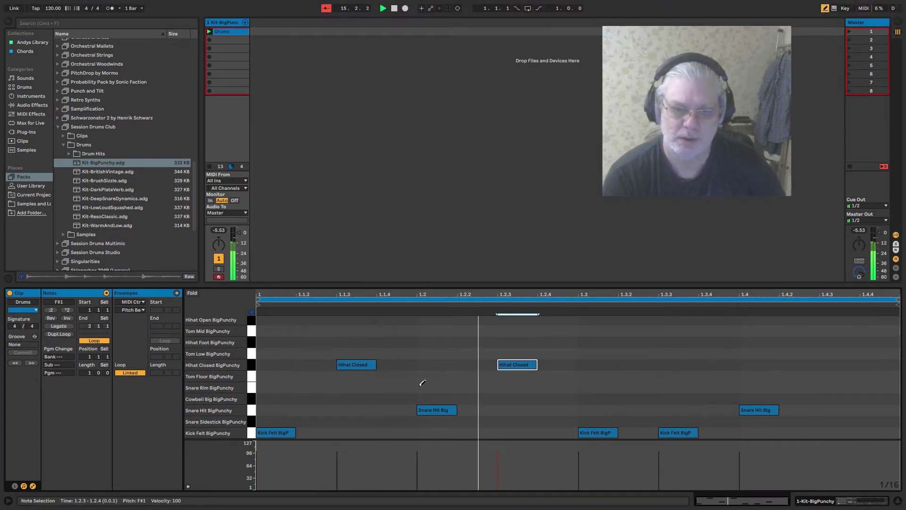
{"action": "double_click", "coordinate": [435, 366]}
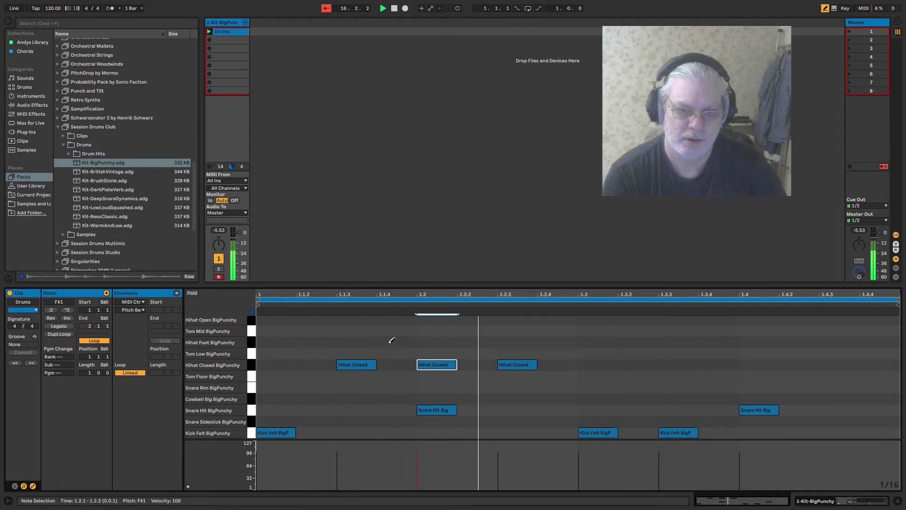
{"action": "left_click_drag", "start_coordinate": [264, 365], "coordinate": [888, 365]}
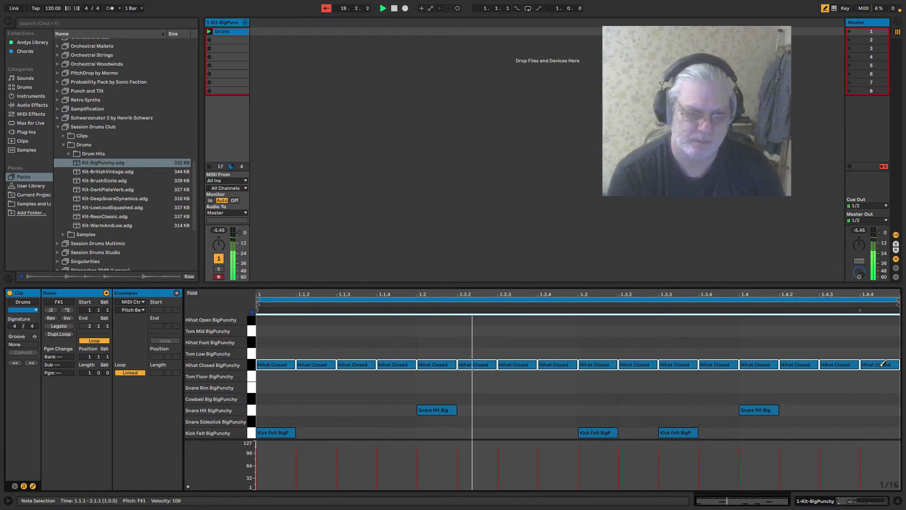
Undo the drawn hi-hats and add a Snare Sidestick at 1.1.3 with lowered velocity.
{"action": "key", "text": "super+z"}
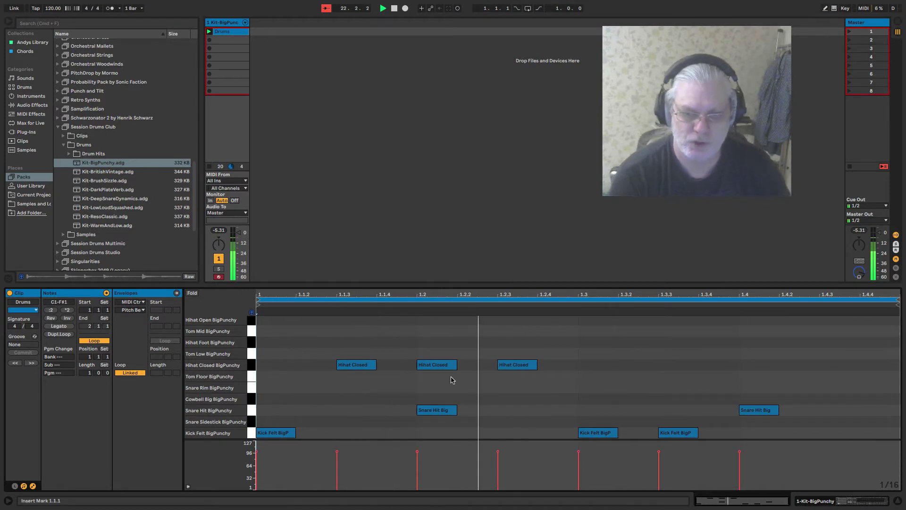
{"action": "double_click", "coordinate": [355, 420]}
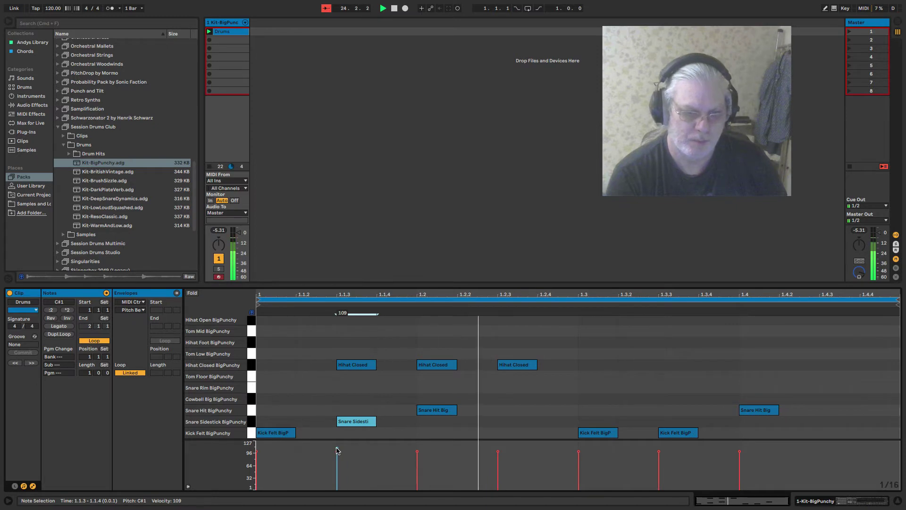
{"action": "left_click_drag", "start_coordinate": [337, 449], "coordinate": [337, 453]}
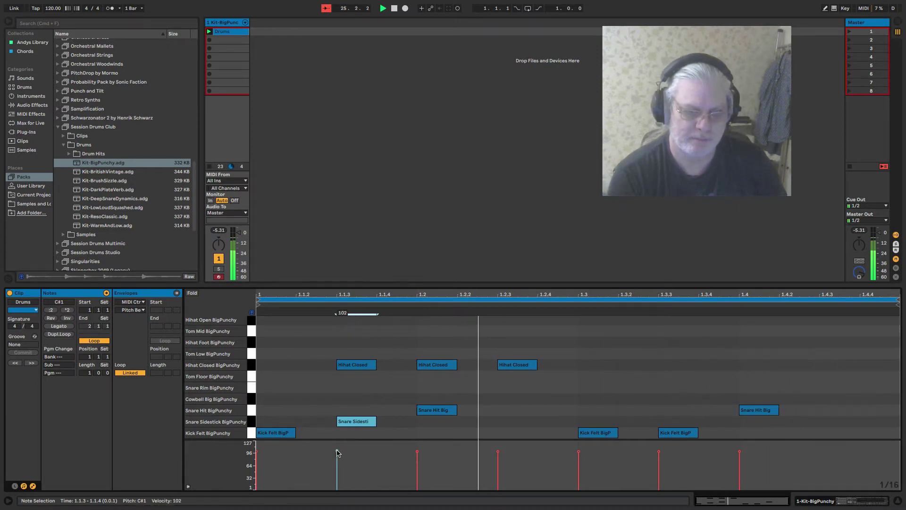
Add closed hi-hats at 1.2.2 and 1.2.4, then select all closed hi-hats and delete them.
{"action": "key", "text": "b"}
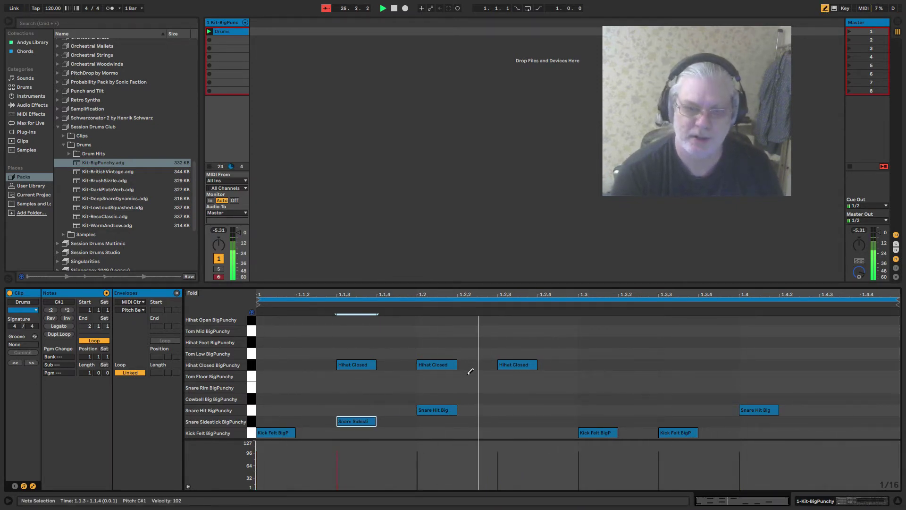
{"action": "left_click", "coordinate": [475, 365]}
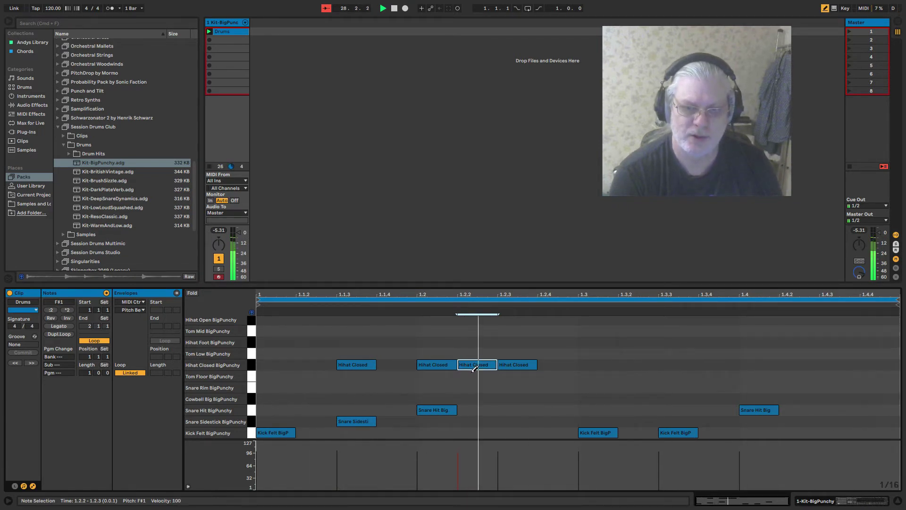
{"action": "key", "text": "b"}
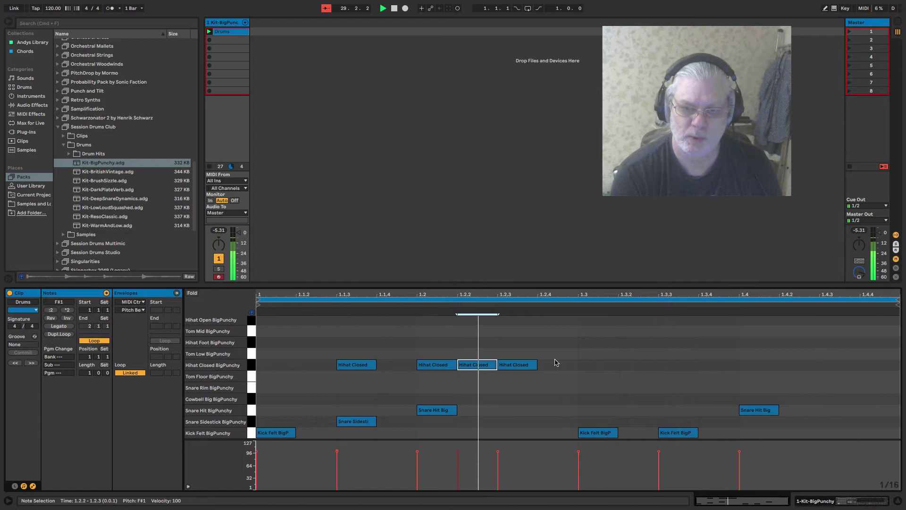
{"action": "double_click", "coordinate": [556, 364]}
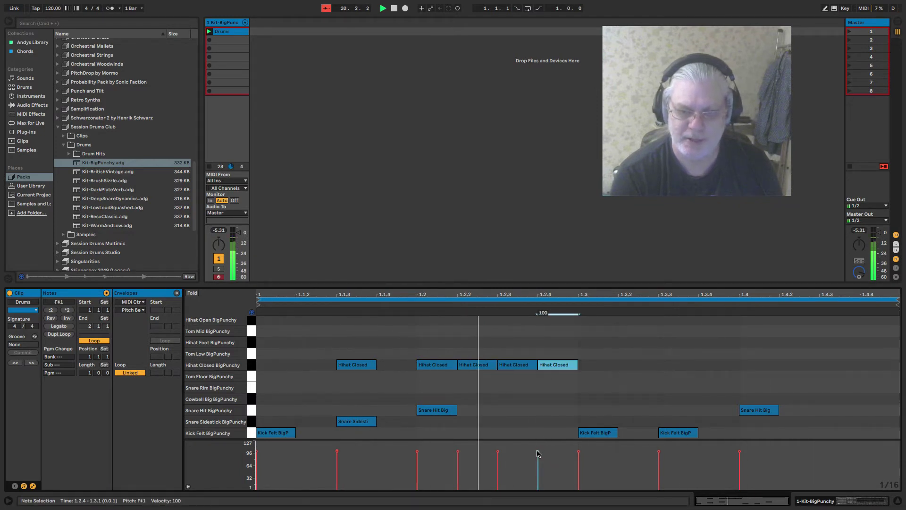
{"action": "left_click_drag", "start_coordinate": [589, 363], "coordinate": [277, 374]}
{"action": "key", "text": "Delete"}
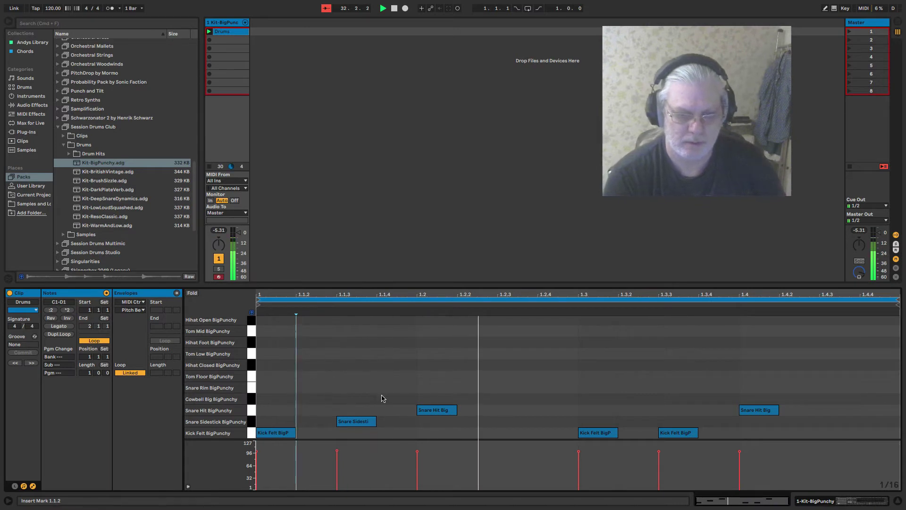
Delete the sidestick note, lower the first snare's velocity, then select and delete all notes.
{"action": "left_click", "coordinate": [355, 421]}
{"action": "key", "text": "Delete"}
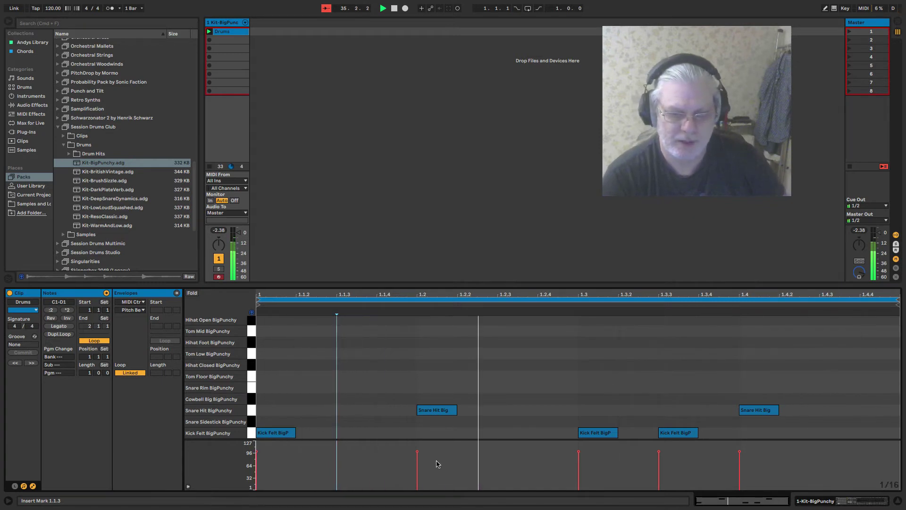
{"action": "left_click_drag", "start_coordinate": [418, 452], "coordinate": [417, 485]}
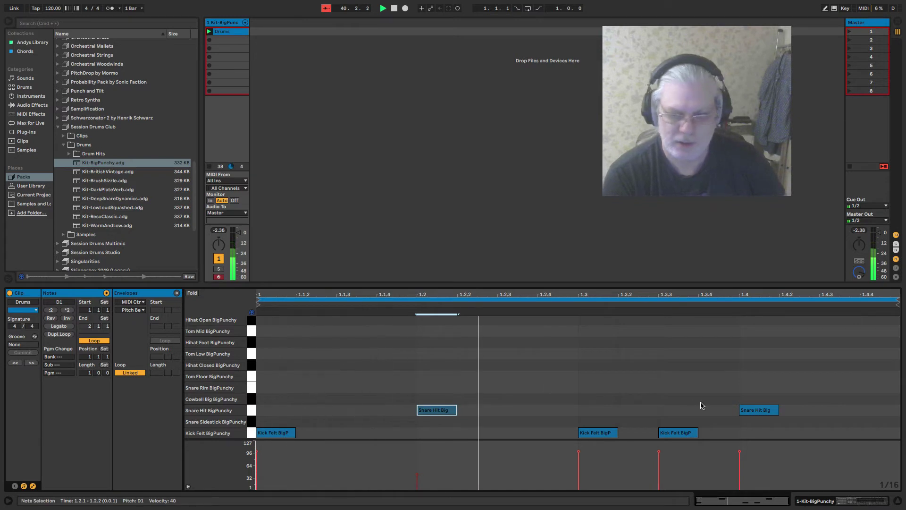
{"action": "left_click", "coordinate": [755, 409], "text": "shift"}
{"action": "key", "text": "ctrl+a"}
{"action": "key", "text": "Delete"}
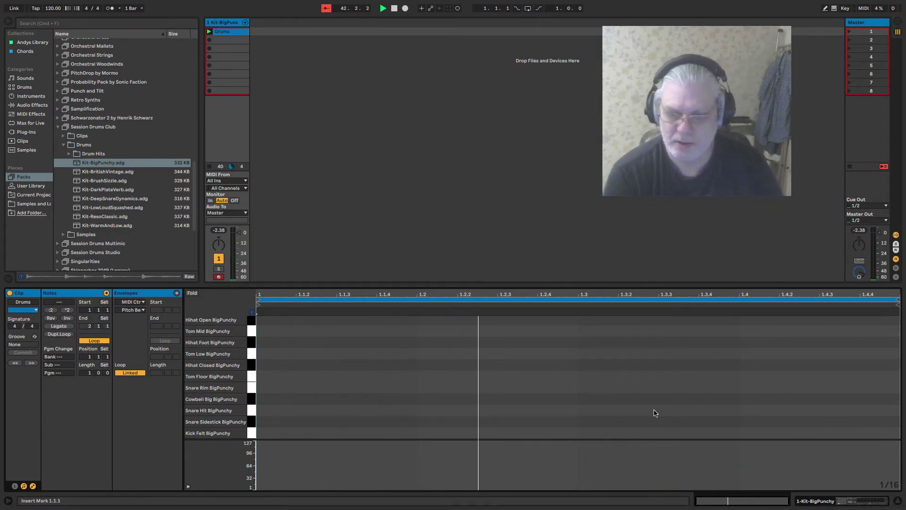
{"action": "double_click", "coordinate": [594, 411]}
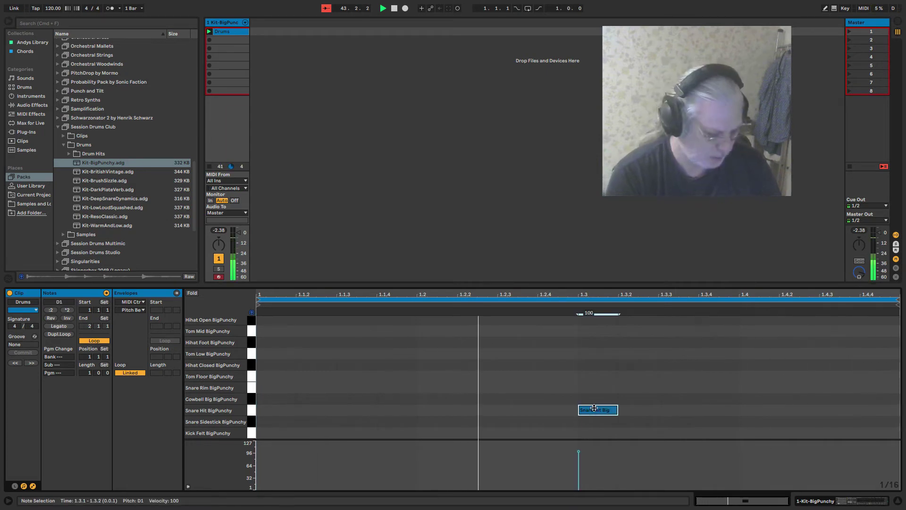
{"action": "key", "text": "ctrl+d"}
{"action": "key", "text": "ctrl+d"}
{"action": "key", "text": "ctrl+d"}
{"action": "key", "text": "ctrl+d"}
{"action": "key", "text": "ctrl+d"}
{"action": "key", "text": "ctrl+d"}
{"action": "key", "text": "ctrl+d"}
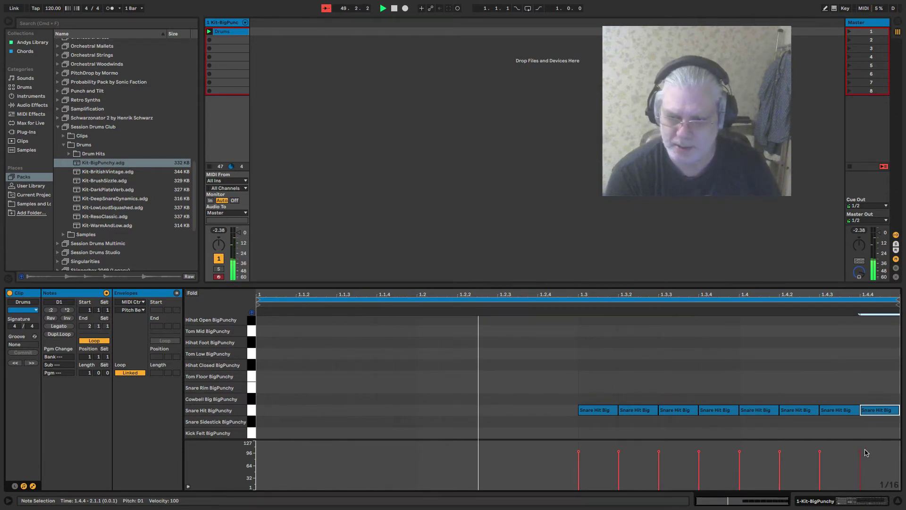
{"action": "left_click_drag", "start_coordinate": [852, 455], "coordinate": [574, 487]}
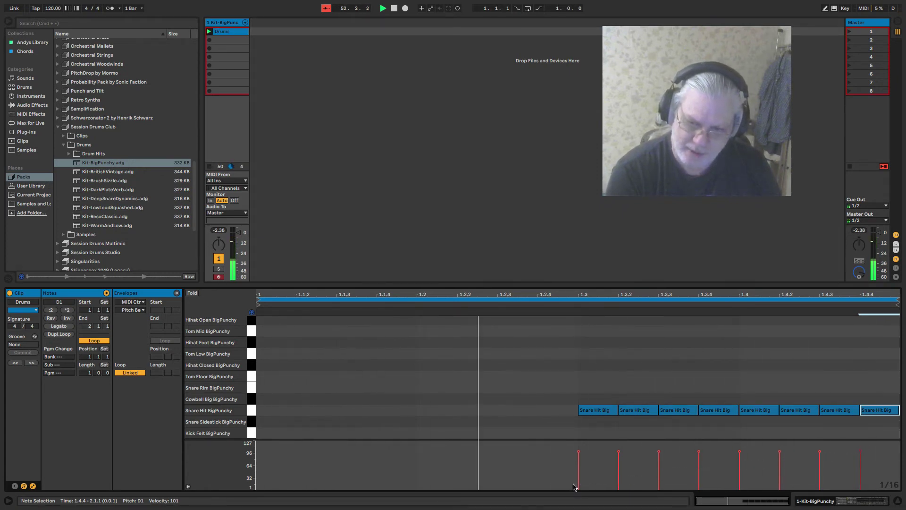
{"action": "left_click_drag", "start_coordinate": [582, 381], "coordinate": [567, 483]}
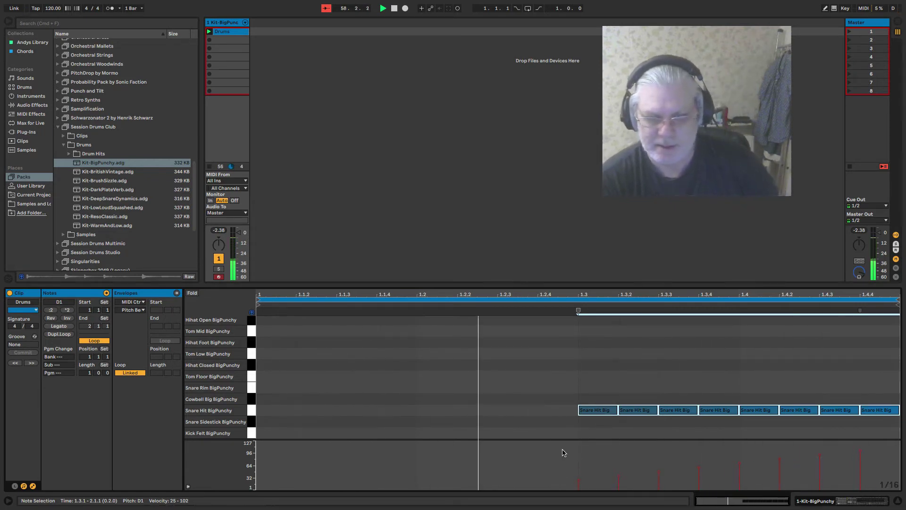
{"action": "left_click_drag", "start_coordinate": [581, 378], "coordinate": [902, 415]}
{"action": "key", "text": "Delete"}
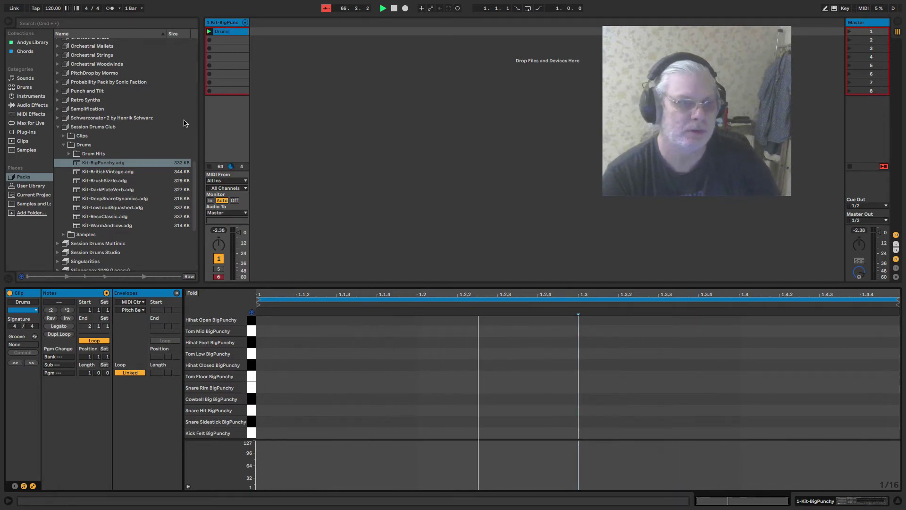
Collapse Session Drums Club, open Andys Library and load Andy Organ Basic.adg onto the track.
{"action": "left_click", "coordinate": [58, 126]}
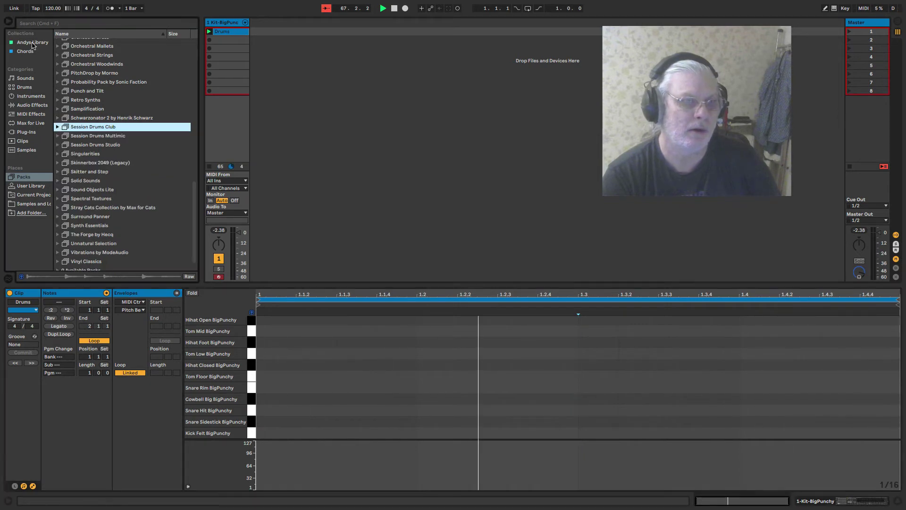
{"action": "left_click", "coordinate": [33, 43]}
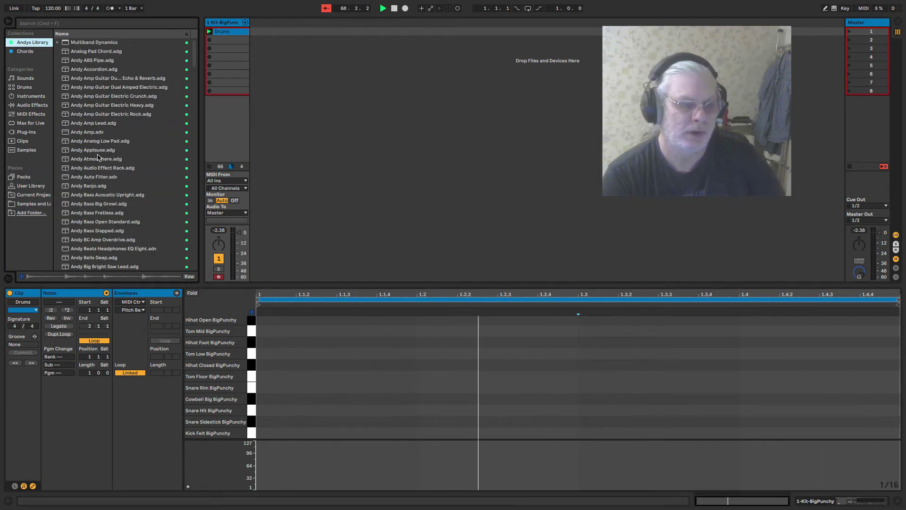
{"action": "scroll", "coordinate": [98, 157], "scroll_direction": "down", "scroll_amount": 10}
{"action": "scroll", "coordinate": [99, 158], "scroll_direction": "down", "scroll_amount": 5}
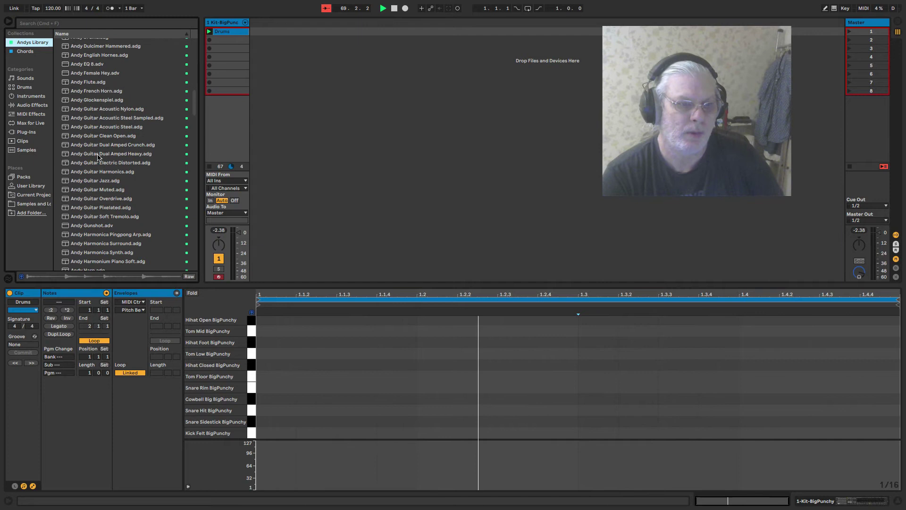
{"action": "scroll", "coordinate": [99, 158], "scroll_direction": "up", "scroll_amount": 2}
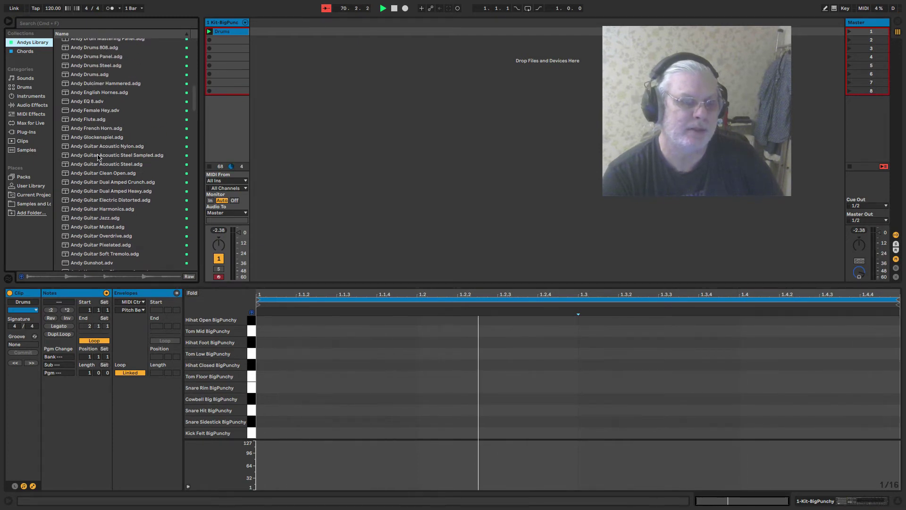
{"action": "scroll", "coordinate": [99, 157], "scroll_direction": "down", "scroll_amount": 10}
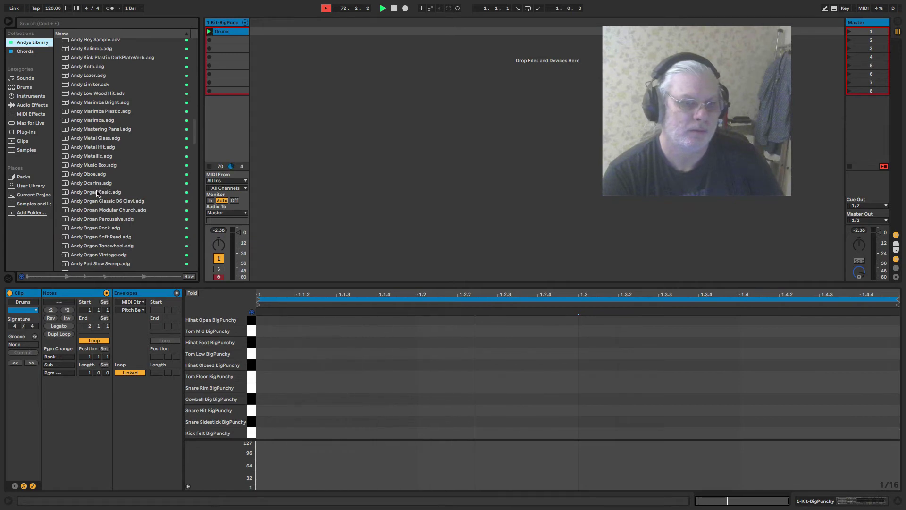
{"action": "left_click", "coordinate": [97, 192]}
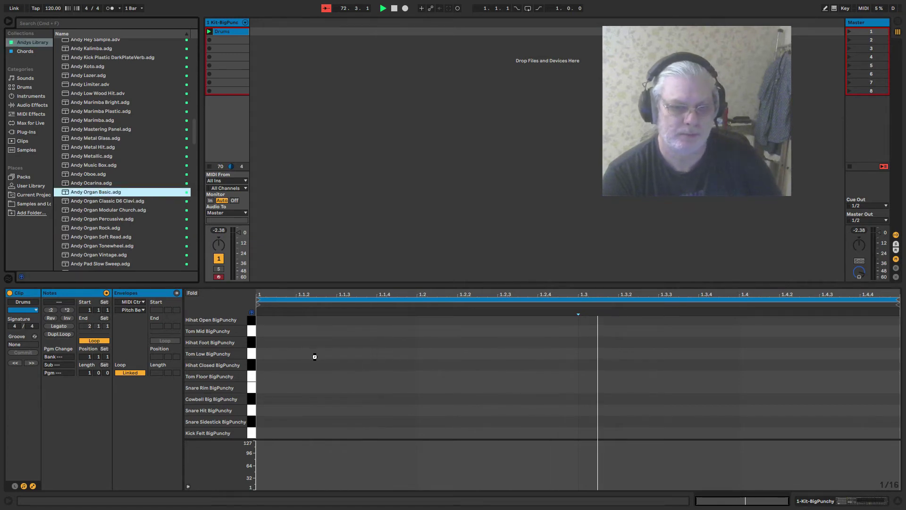
{"action": "key", "text": "Return"}
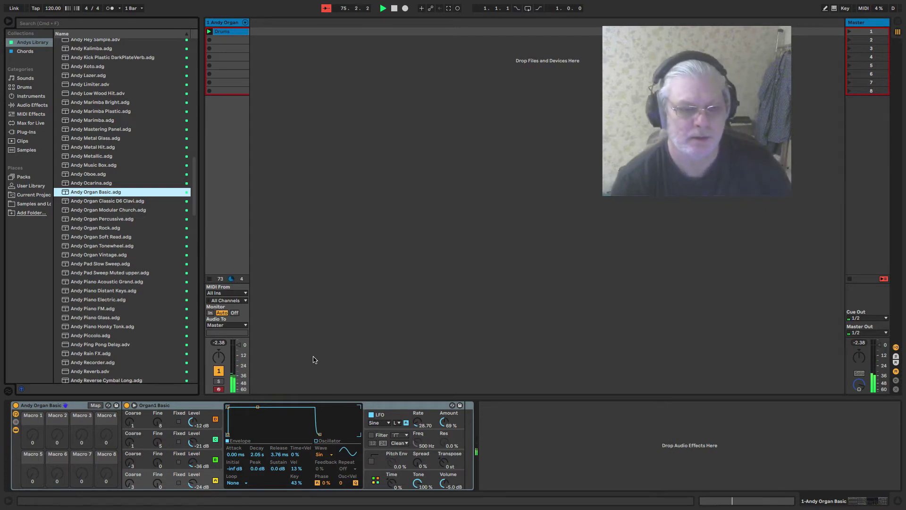
Reopen the empty Drums clip in the note editor, now showing pitches C1 to C4.
{"action": "double_click", "coordinate": [230, 31]}
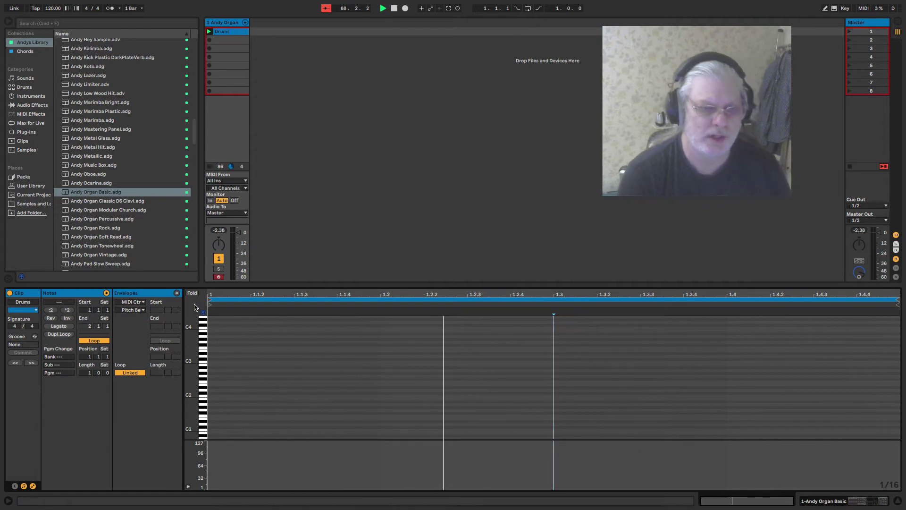
Add a C3 note lasting to 1.2.3, then copy it to D3 at 1.2.3 and F3 at 1.4.
{"action": "left_click_drag", "start_coordinate": [193, 367], "coordinate": [237, 378]}
{"action": "double_click", "coordinate": [237, 378]}
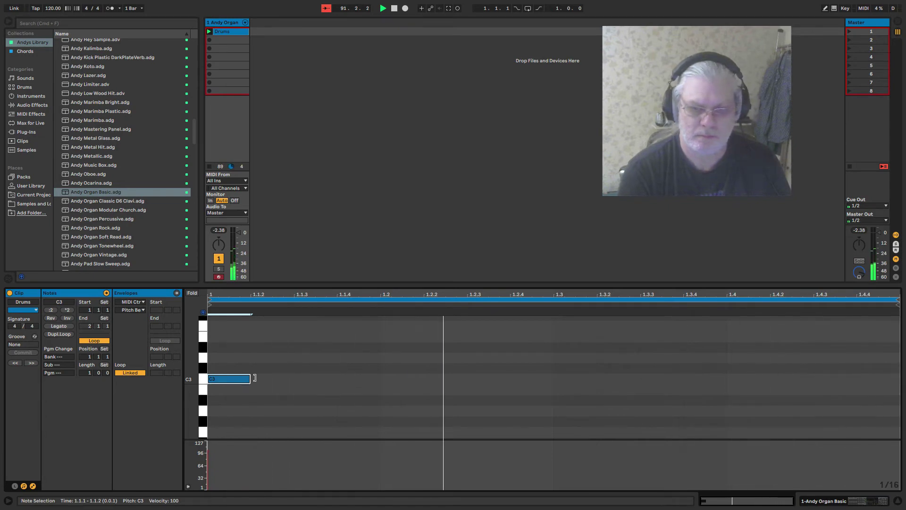
{"action": "left_click_drag", "start_coordinate": [249, 378], "coordinate": [471, 378]}
{"action": "left_click_drag", "start_coordinate": [410, 379], "coordinate": [663, 367]}
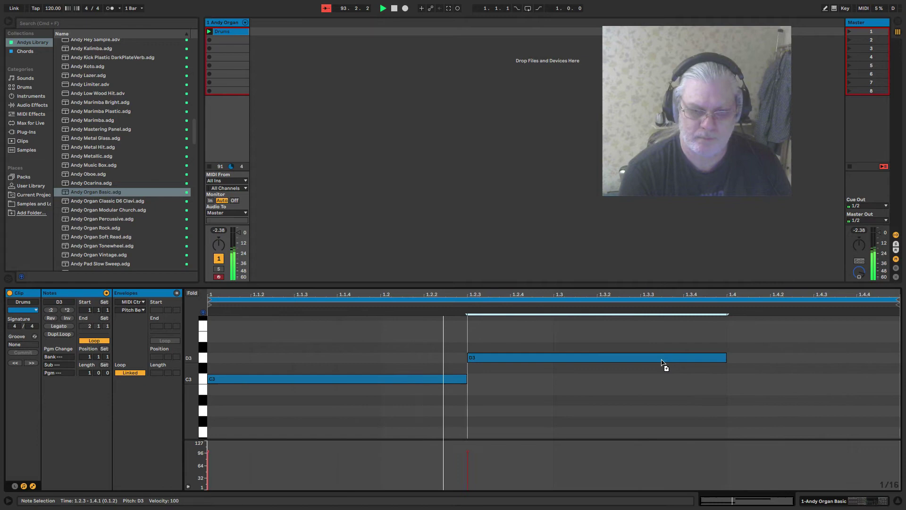
{"action": "scroll", "coordinate": [523, 371], "scroll_direction": "up", "scroll_amount": 2}
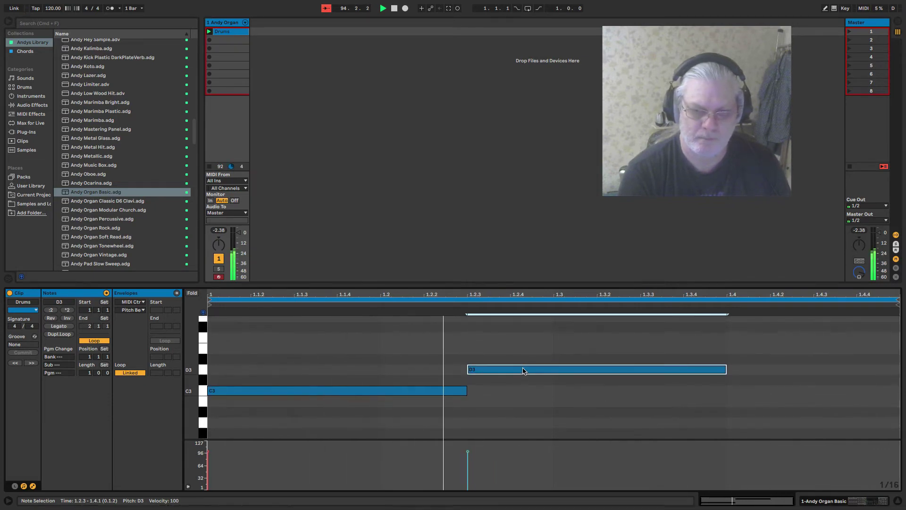
{"action": "left_click_drag", "start_coordinate": [536, 369], "coordinate": [794, 348]}
{"action": "key", "text": "Up"}
Shorten the F3 note slightly and lower D3's velocity to 3.
{"action": "scroll", "coordinate": [546, 366], "scroll_direction": "right", "scroll_amount": 2}
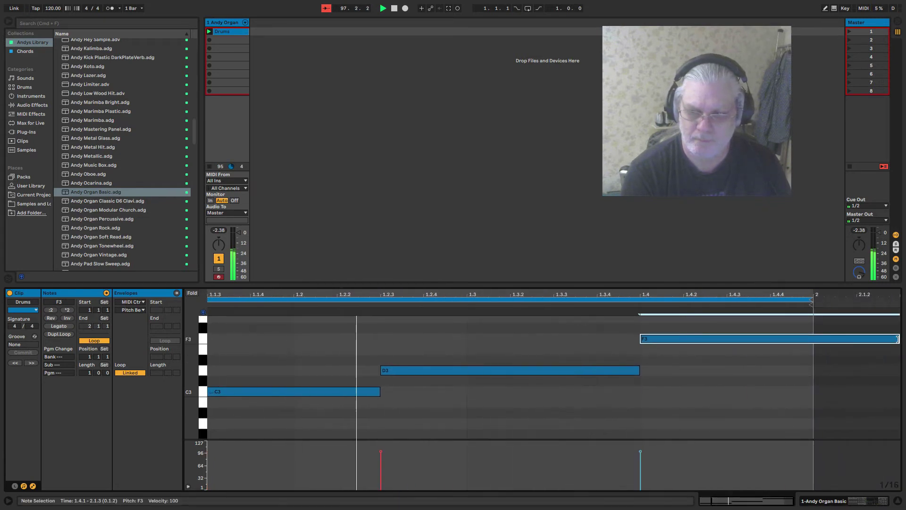
{"action": "left_click_drag", "start_coordinate": [898, 338], "coordinate": [812, 337]}
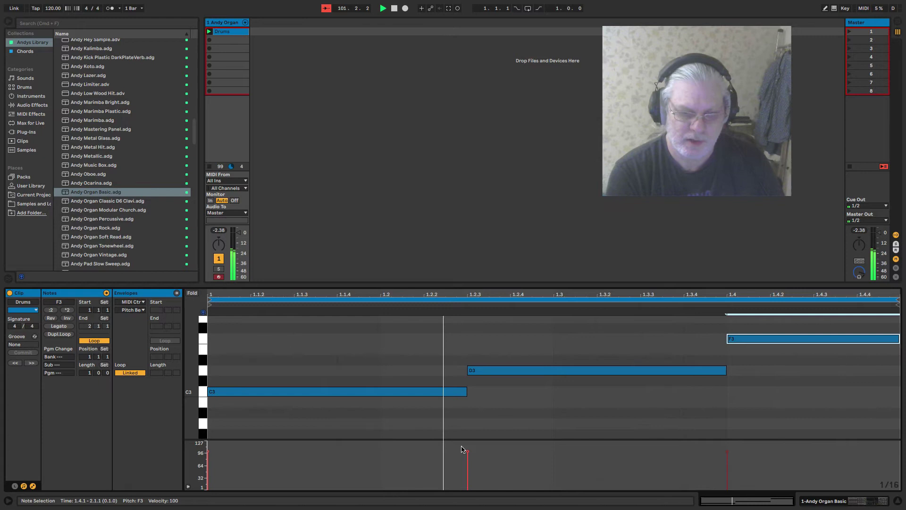
{"action": "mouse_move", "coordinate": [469, 454]}
{"action": "left_click_drag", "start_coordinate": [469, 458], "coordinate": [469, 485]}
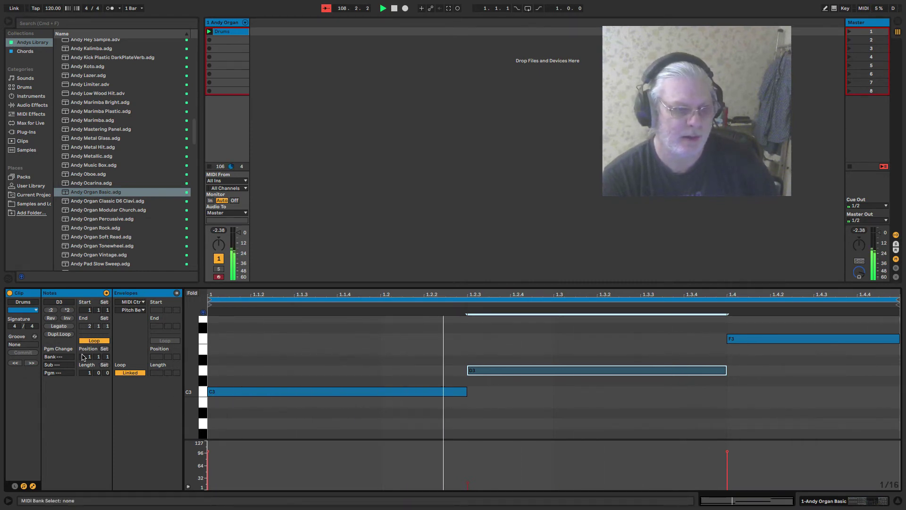
Switch the clip editor to the MIDI Ctrl Pitch Bend envelope.
{"action": "left_click", "coordinate": [149, 295]}
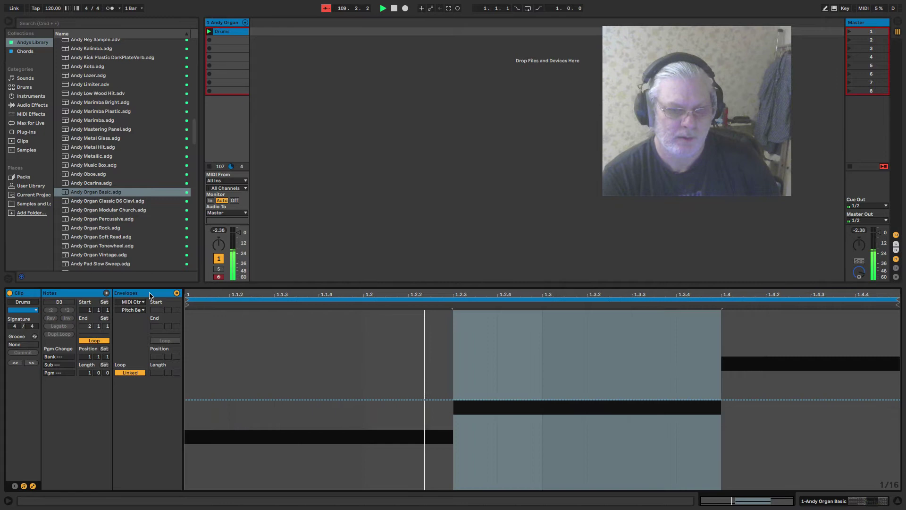
{"action": "left_click", "coordinate": [138, 302]}
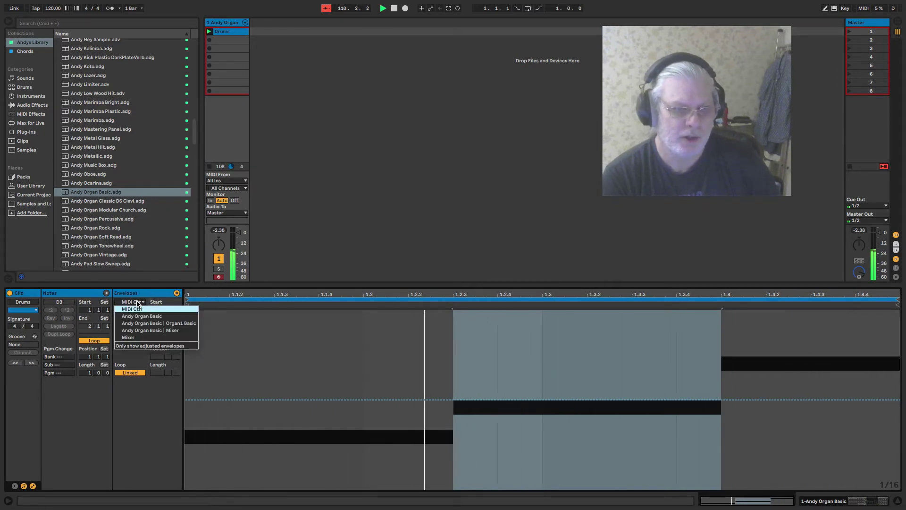
{"action": "left_click", "coordinate": [137, 310]}
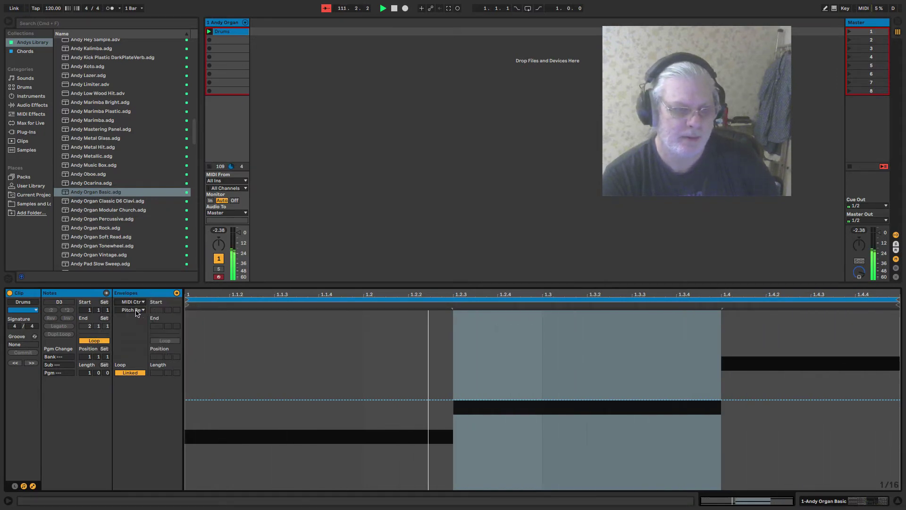
{"action": "left_click", "coordinate": [133, 310]}
{"action": "left_click", "coordinate": [138, 437]}
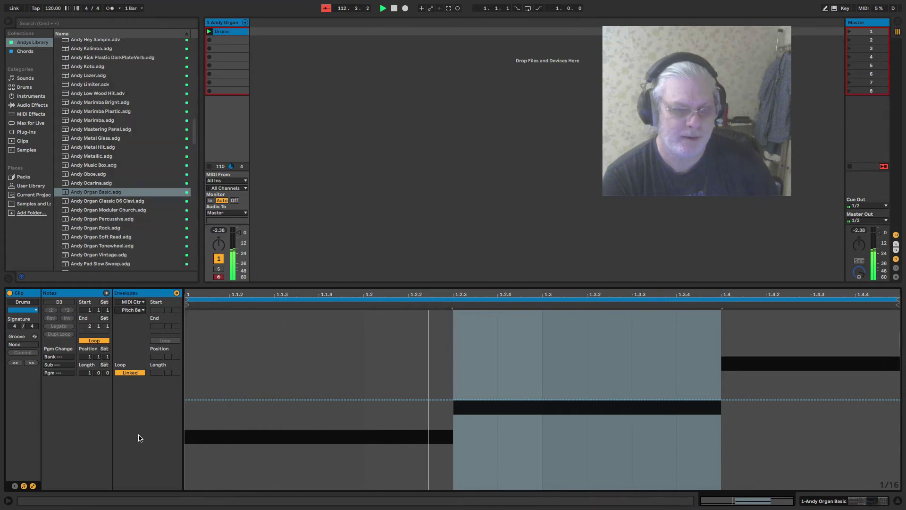
Draw a pitch-bend ramp from -5922 up to 0 near 1.2.2, then show the Andy Organ Basic device.
{"action": "left_click", "coordinate": [319, 400]}
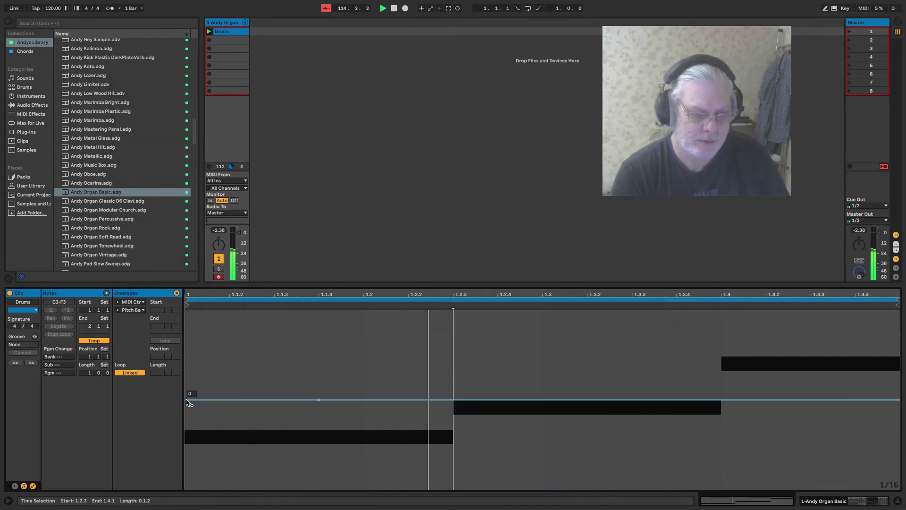
{"action": "left_click_drag", "start_coordinate": [254, 400], "coordinate": [186, 488]}
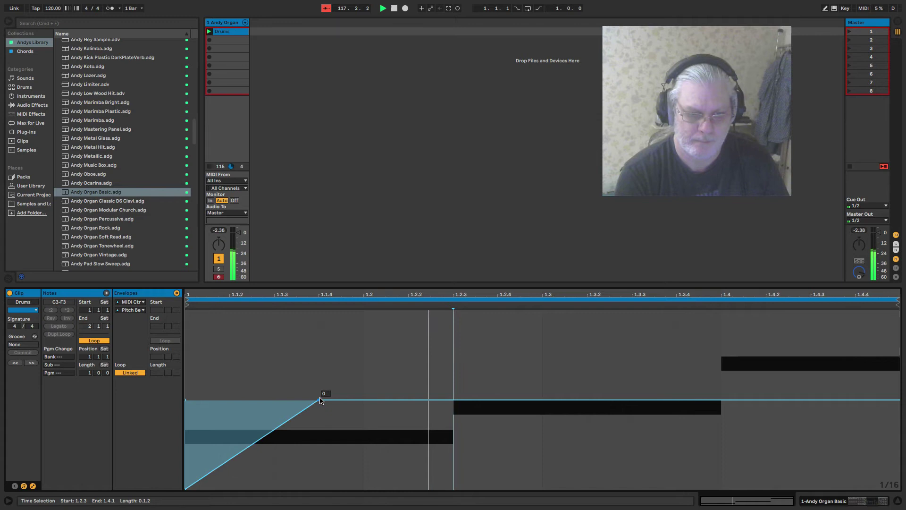
{"action": "left_click_drag", "start_coordinate": [320, 400], "coordinate": [409, 400]}
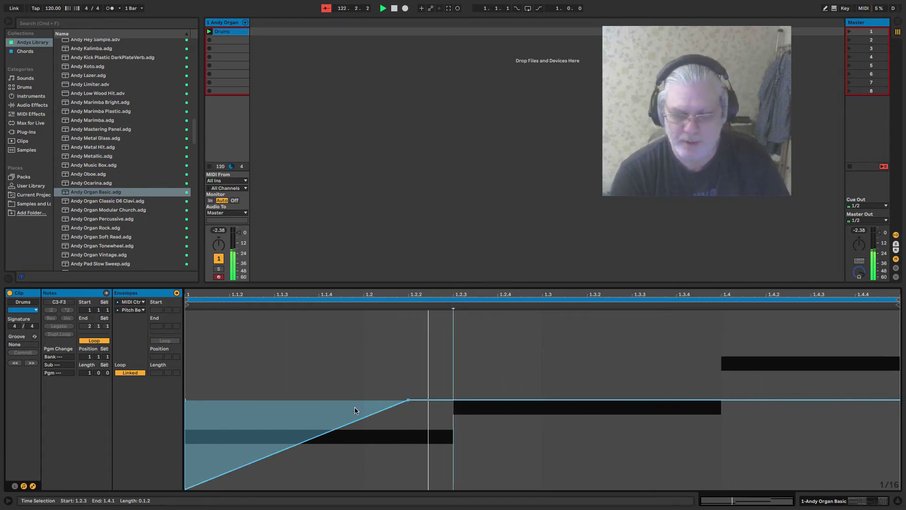
{"action": "left_click", "coordinate": [823, 501]}
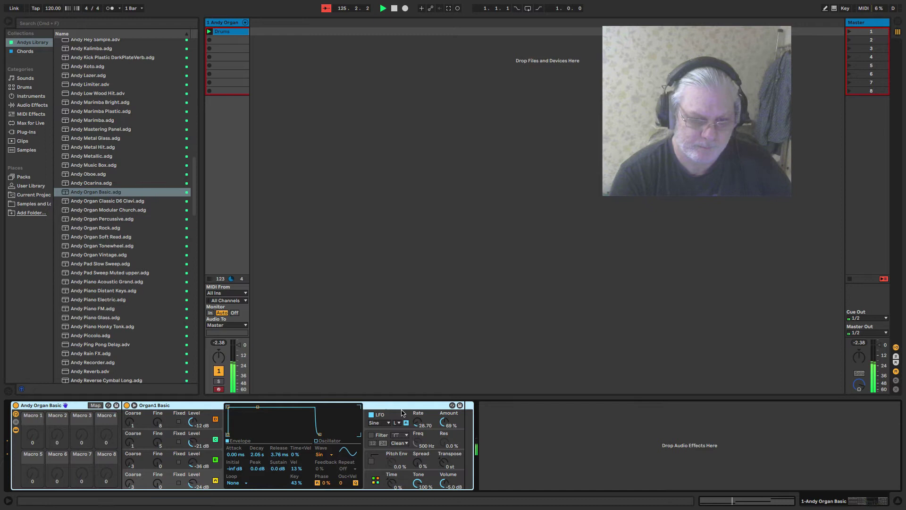
Step through the Operator's Filter and Pitch Env sections to reach its global settings page.
{"action": "left_click", "coordinate": [455, 439]}
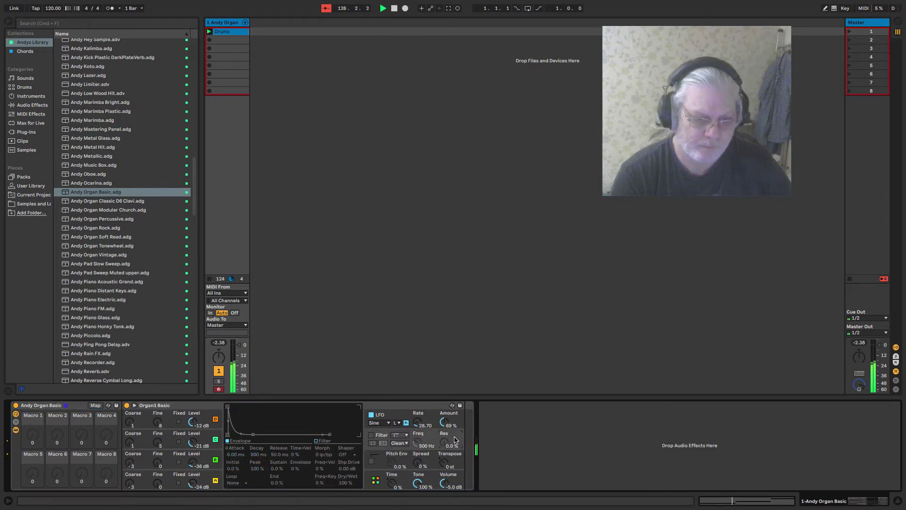
{"action": "left_click", "coordinate": [405, 458]}
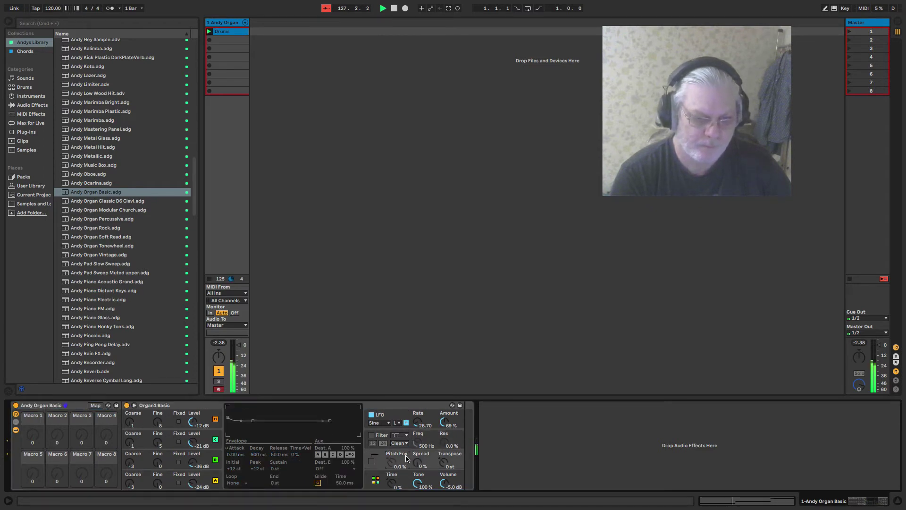
{"action": "left_click", "coordinate": [431, 477]}
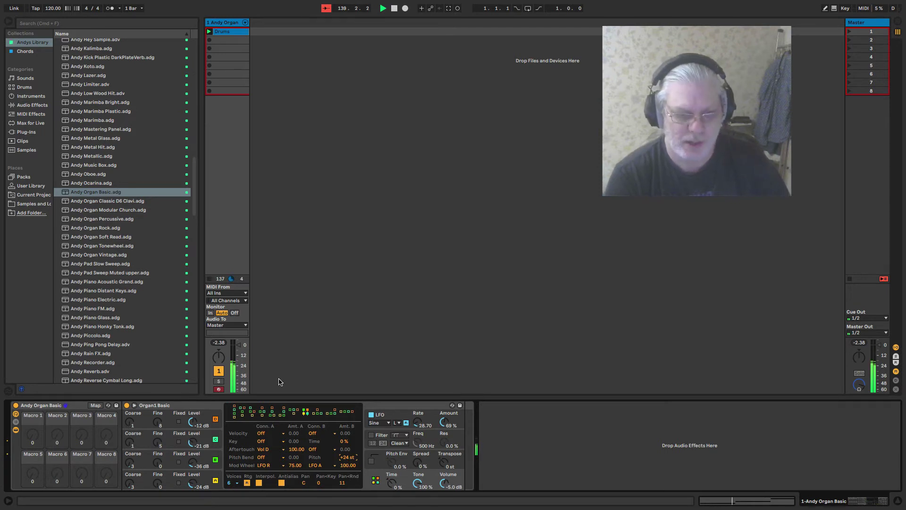
Open the Drums clip's Pitch Bend envelope.
{"action": "double_click", "coordinate": [231, 36]}
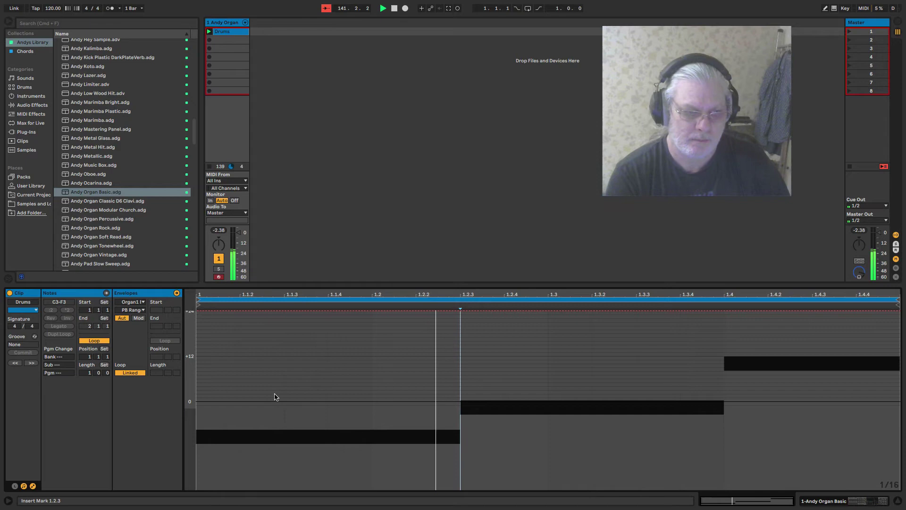
{"action": "left_click", "coordinate": [133, 302]}
{"action": "left_click", "coordinate": [135, 309]}
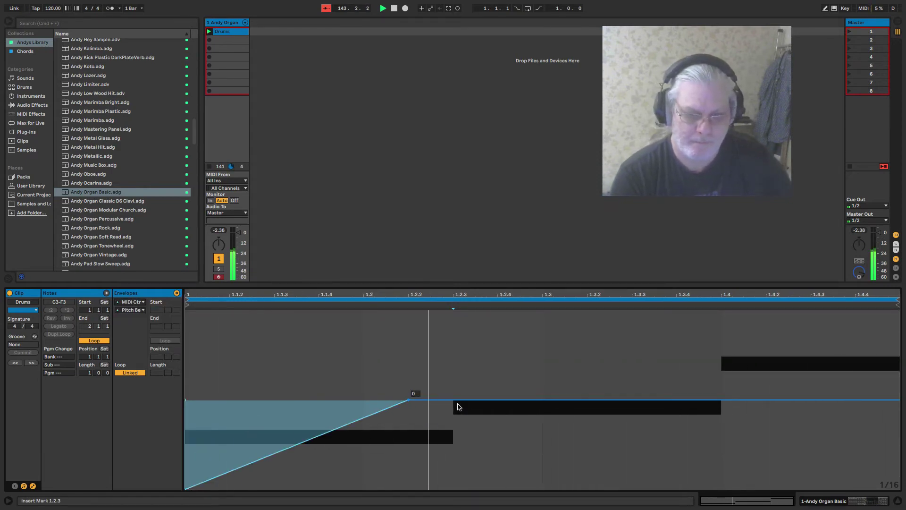
Make the bend reach 0 at 1.2.3 and fall to -8192 by 1.4, then show 1 - Modulation.
{"action": "left_click", "coordinate": [453, 400]}
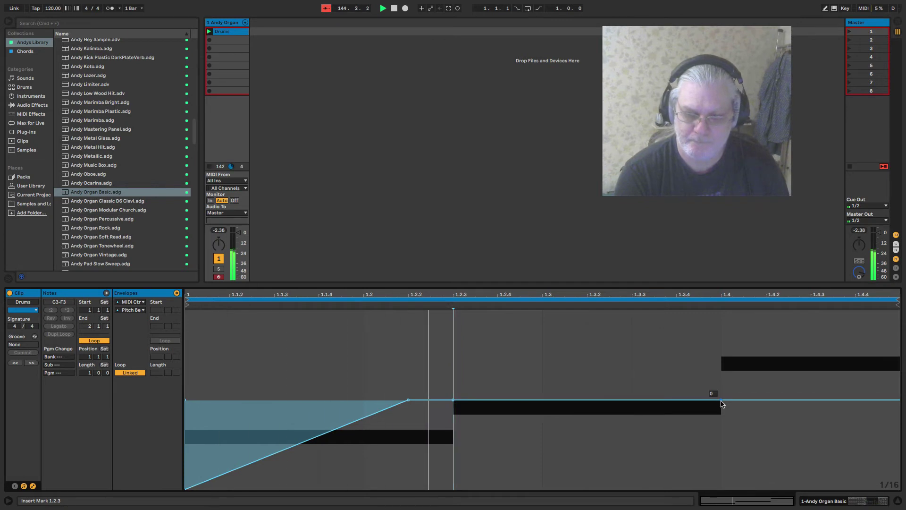
{"action": "left_click_drag", "start_coordinate": [722, 400], "coordinate": [721, 489]}
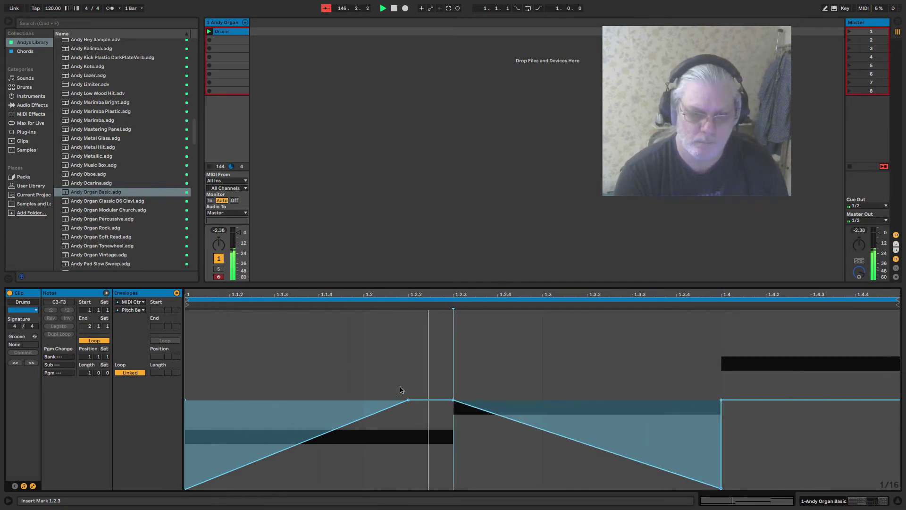
{"action": "left_click", "coordinate": [409, 400]}
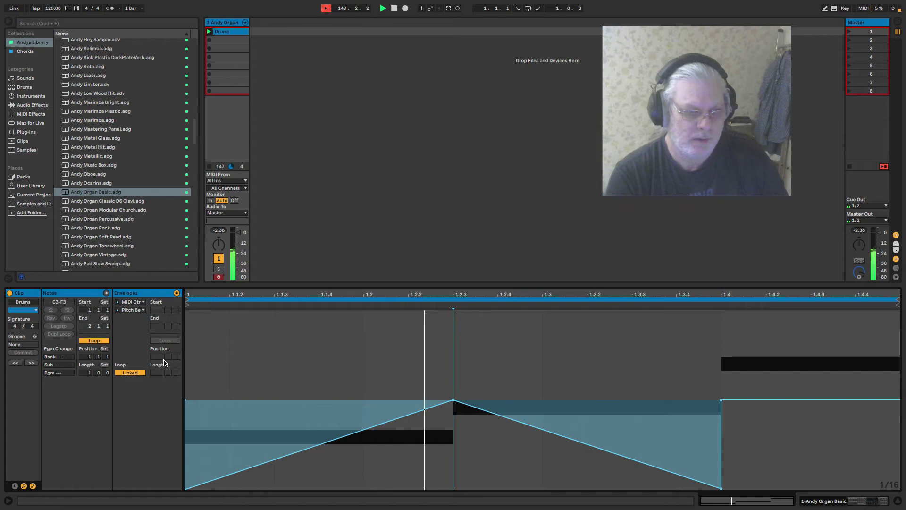
{"action": "left_click", "coordinate": [131, 310]}
{"action": "left_click", "coordinate": [138, 22]}
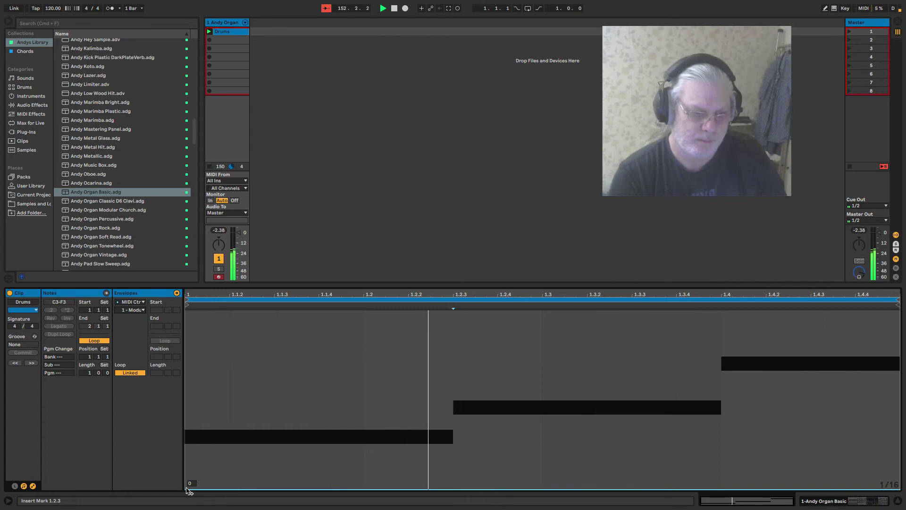
Raise the modulation envelope to 94, then reassign the clip envelope to 64 - Hold Pedal.
{"action": "mouse_move", "coordinate": [188, 491]}
{"action": "left_mouse_down"}
{"action": "mouse_move", "coordinate": [188, 355]}
{"action": "mouse_move", "coordinate": [187, 490]}
{"action": "left_mouse_up"}
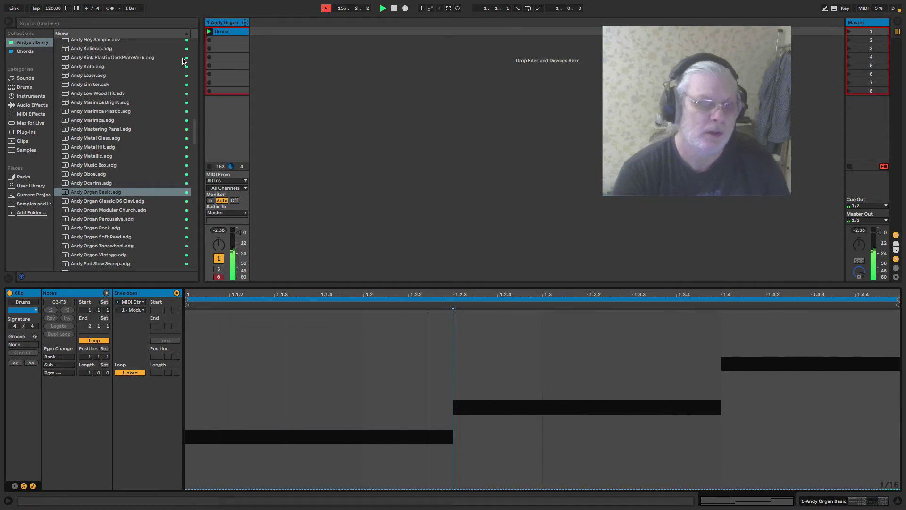
{"action": "left_click", "coordinate": [133, 309]}
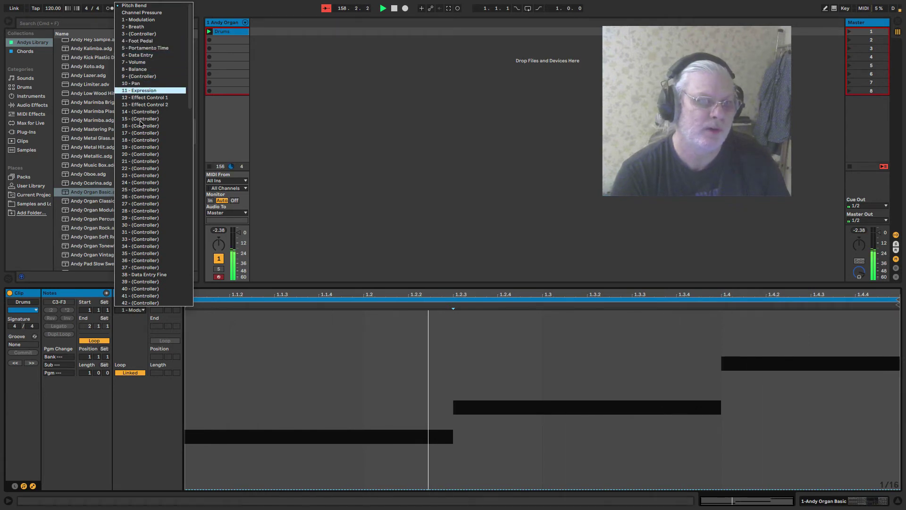
{"action": "scroll", "coordinate": [144, 233], "scroll_direction": "down", "scroll_amount": 8}
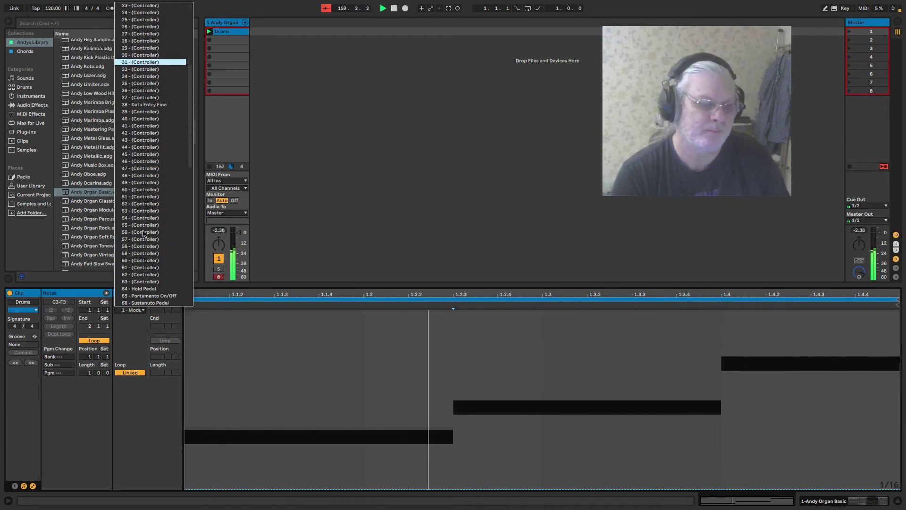
{"action": "scroll", "coordinate": [144, 233], "scroll_direction": "down", "scroll_amount": 2}
{"action": "left_click", "coordinate": [144, 233]}
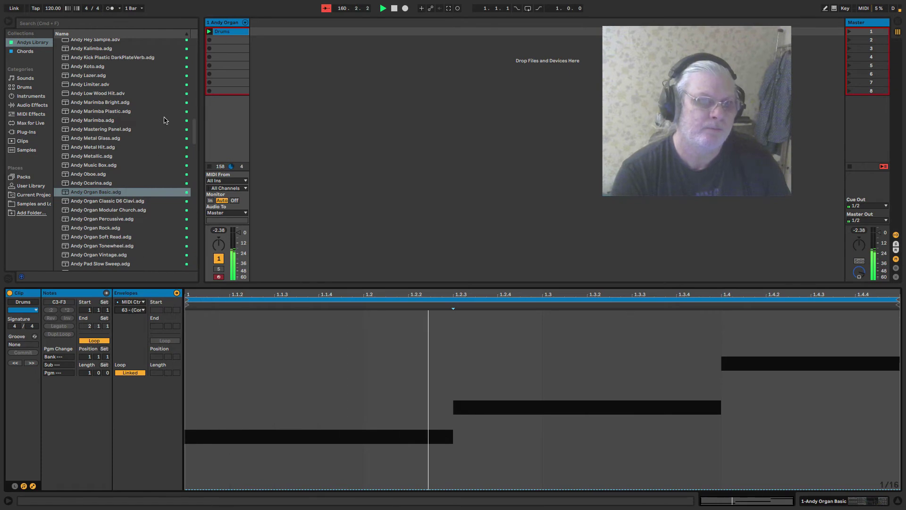
{"action": "left_click", "coordinate": [132, 309]}
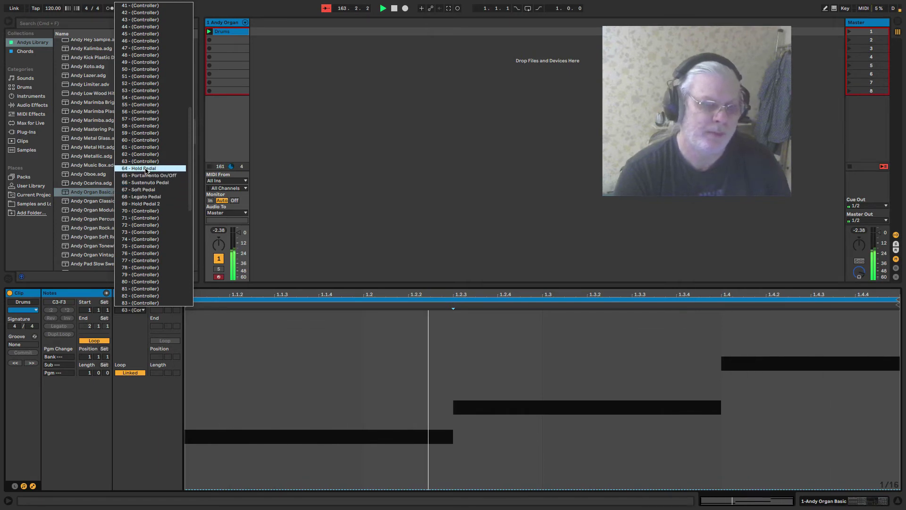
{"action": "left_click", "coordinate": [145, 169]}
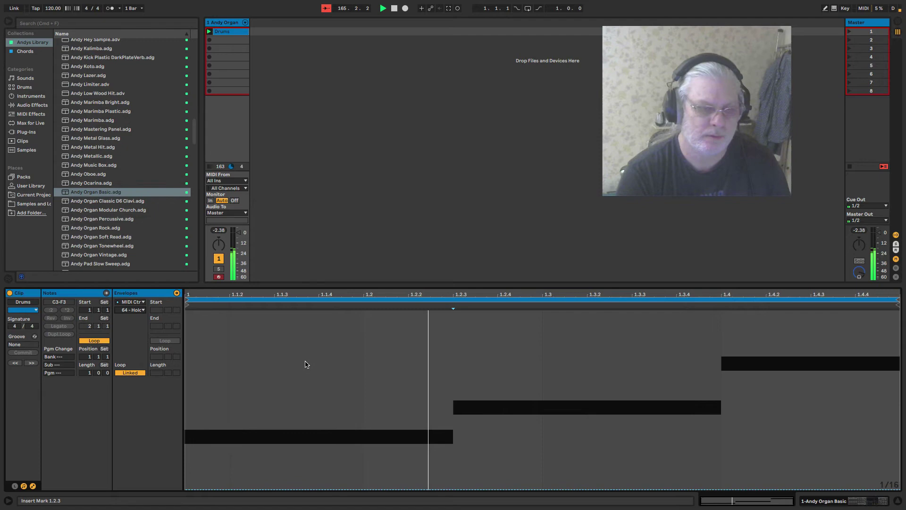
Shorten C3 to one sixteenth and raise the hold-pedal envelope to 127 at the clip start.
{"action": "left_click", "coordinate": [305, 364]}
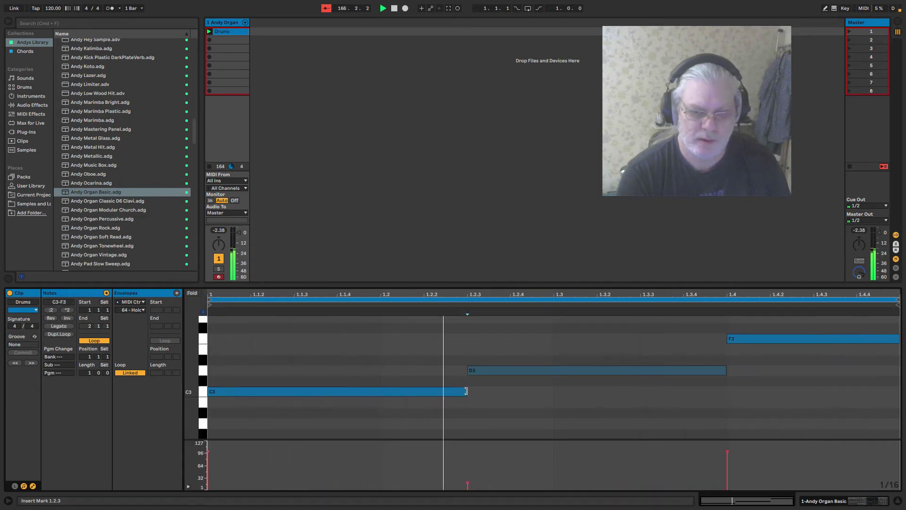
{"action": "left_click_drag", "start_coordinate": [467, 391], "coordinate": [256, 390]}
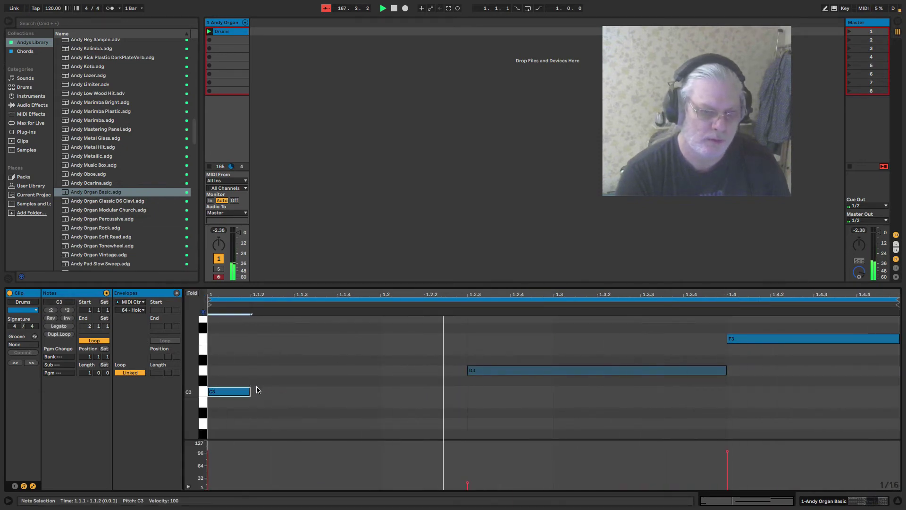
{"action": "left_click", "coordinate": [132, 294]}
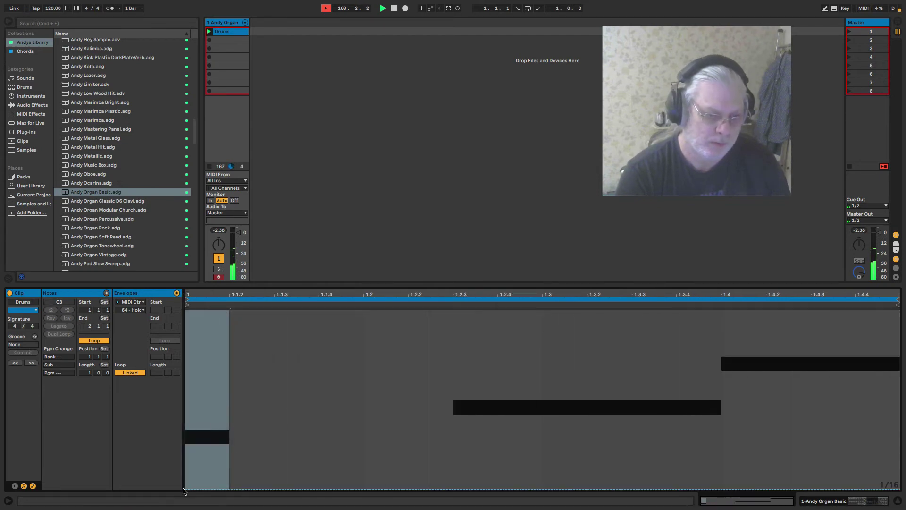
{"action": "left_click", "coordinate": [185, 488]}
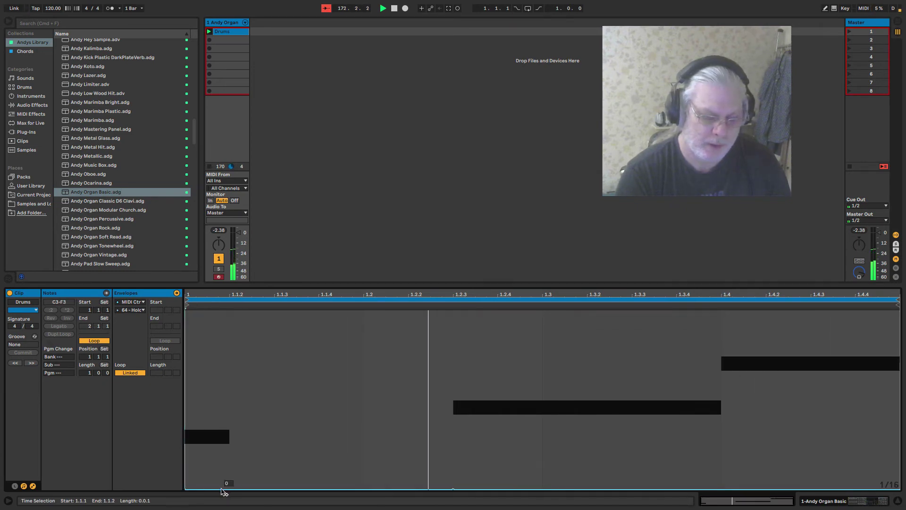
{"action": "left_click_drag", "start_coordinate": [222, 490], "coordinate": [187, 311]}
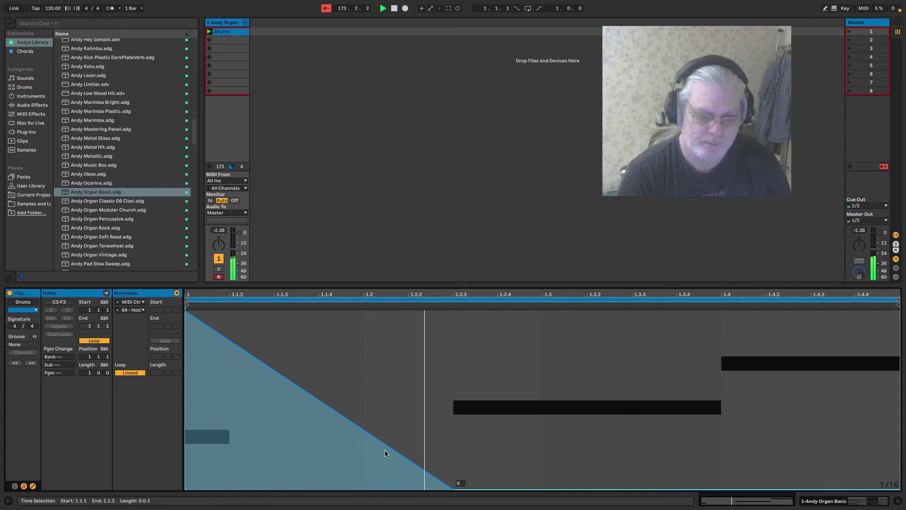
{"action": "left_click_drag", "start_coordinate": [385, 453], "coordinate": [418, 311]}
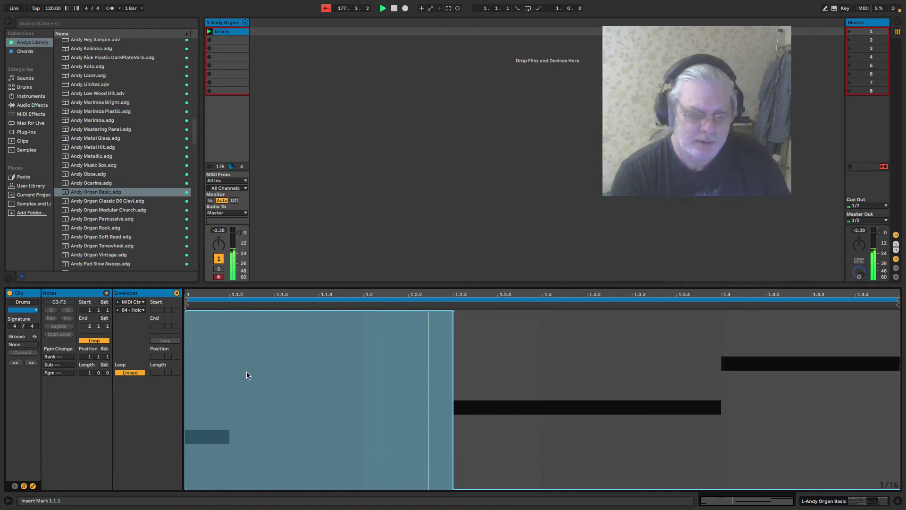
{"action": "key", "text": "shift+Right"}
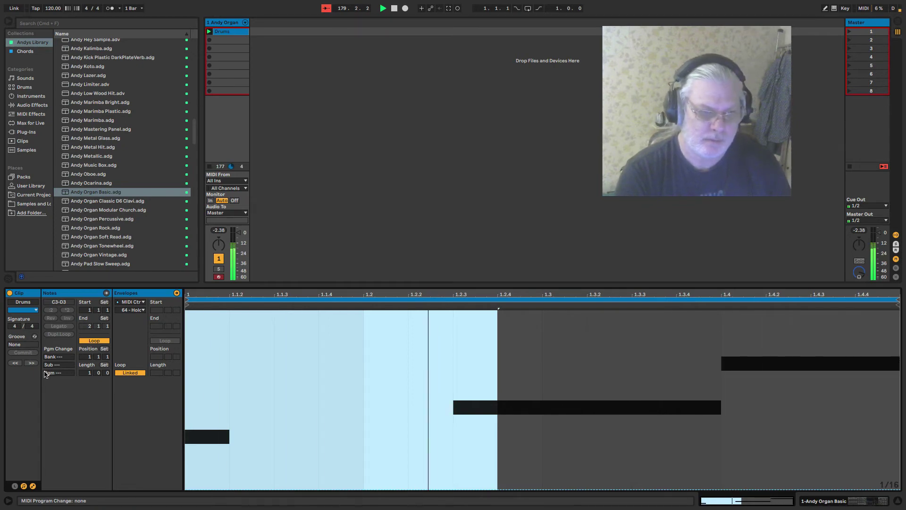
{"action": "left_click", "coordinate": [189, 491]}
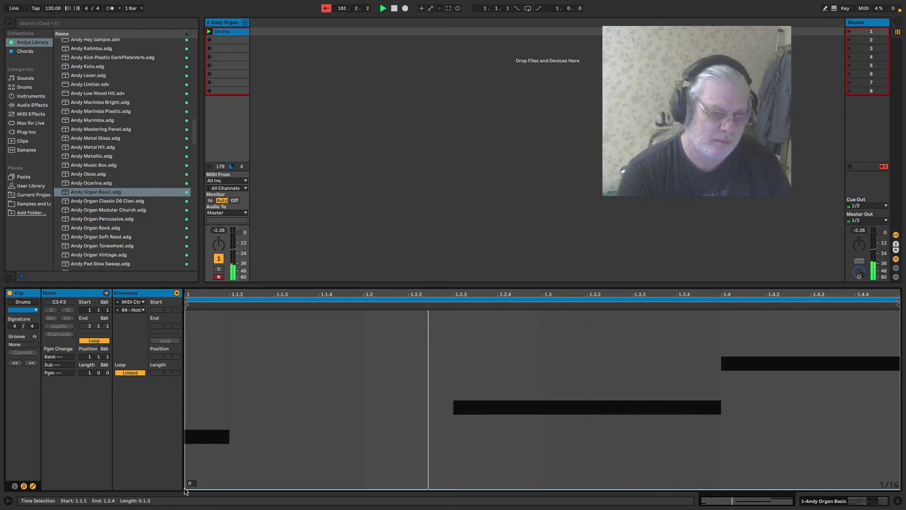
Lengthen the C3 note back to 1.2.3 so it meets D3.
{"action": "left_click", "coordinate": [86, 295]}
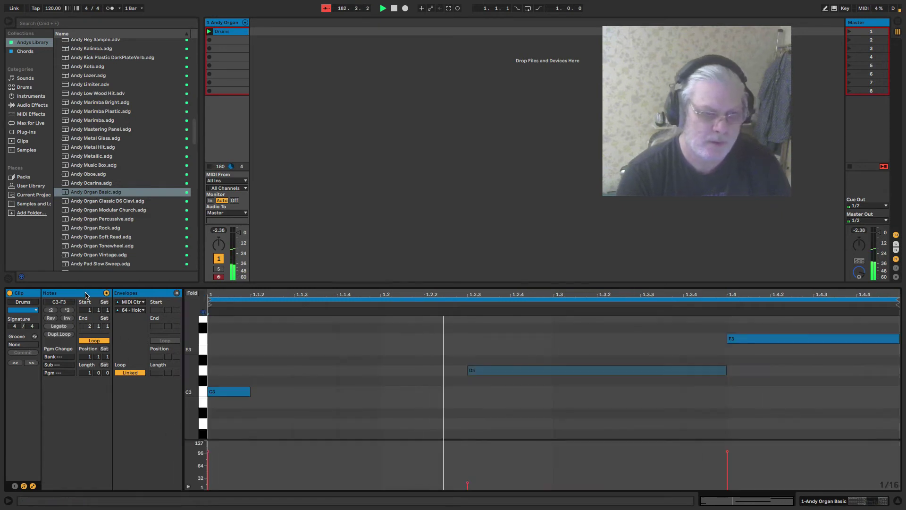
{"action": "left_click_drag", "start_coordinate": [250, 392], "coordinate": [467, 392]}
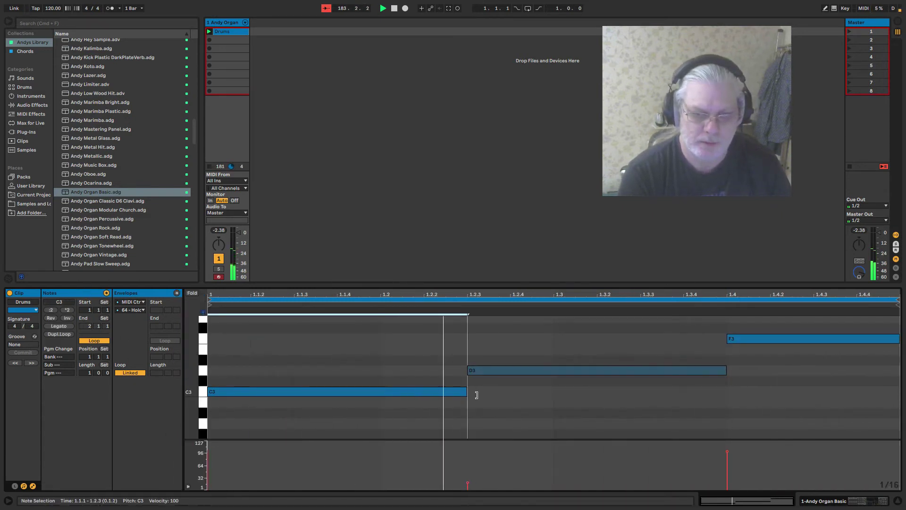
{"action": "left_click", "coordinate": [121, 296]}
Browse the MIDI controller list and dismiss it, keeping 64 - Hold Pedal.
{"action": "left_click", "coordinate": [132, 310]}
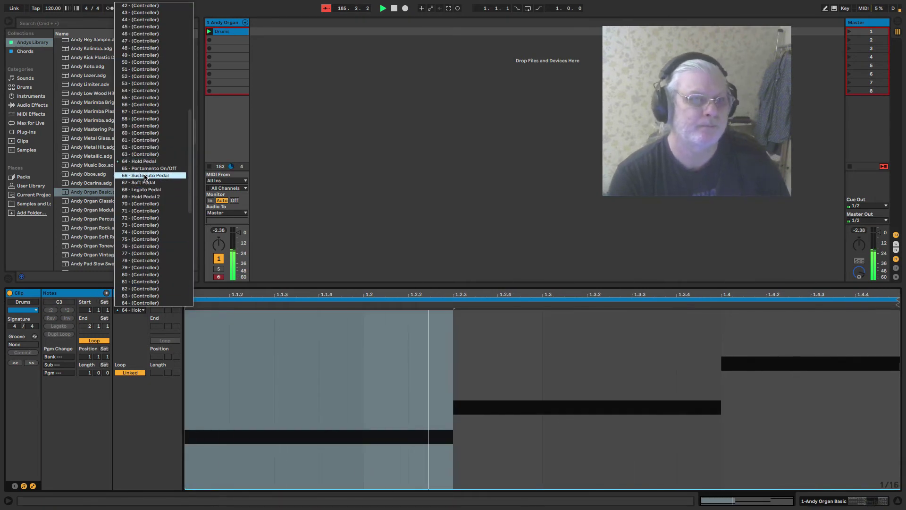
{"action": "scroll", "coordinate": [145, 253], "scroll_direction": "down", "scroll_amount": 12}
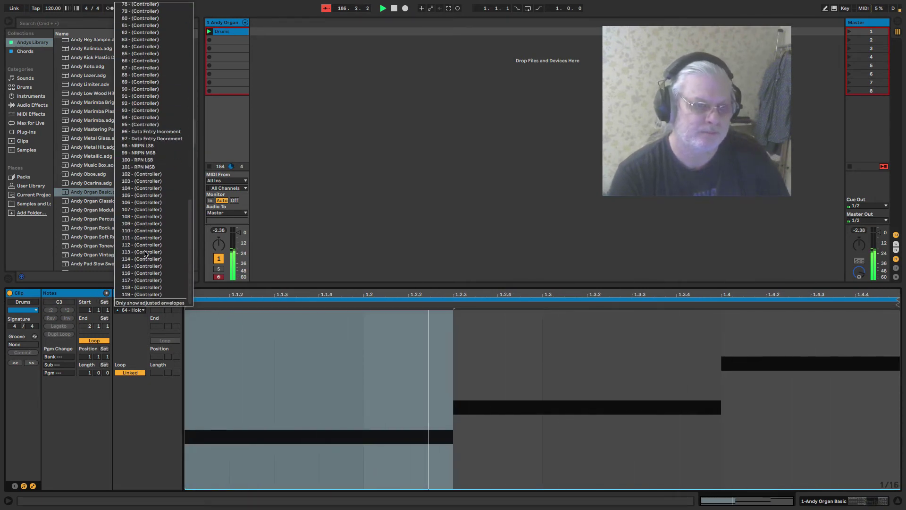
{"action": "scroll", "coordinate": [145, 253], "scroll_direction": "up", "scroll_amount": 20}
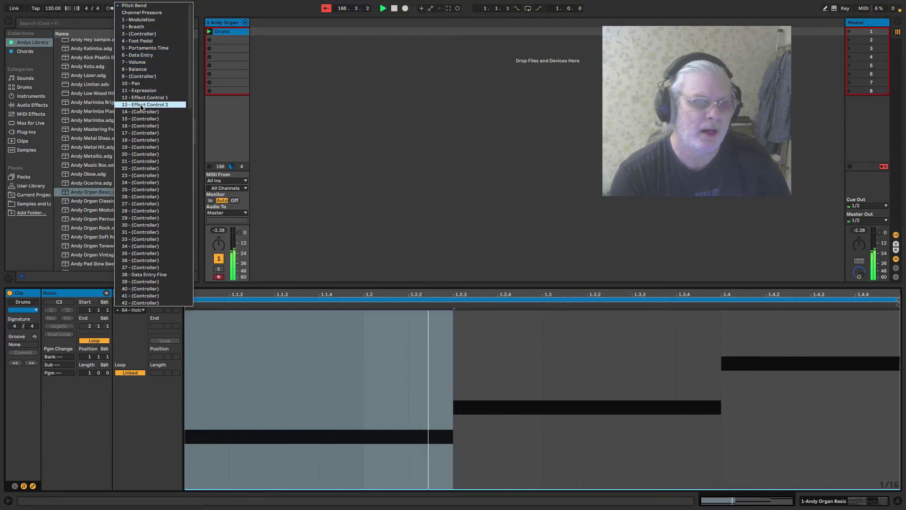
{"action": "scroll", "coordinate": [140, 154], "scroll_direction": "down", "scroll_amount": 6}
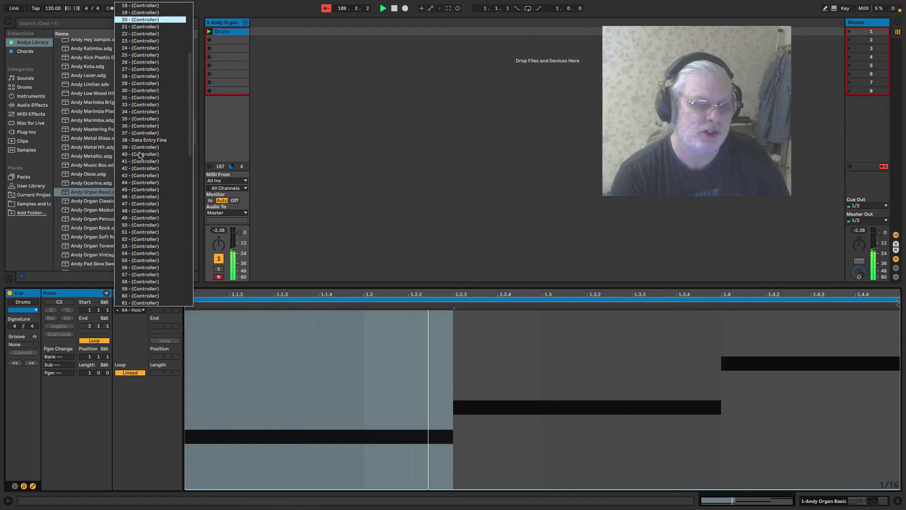
{"action": "scroll", "coordinate": [140, 155], "scroll_direction": "down", "scroll_amount": 3}
{"action": "scroll", "coordinate": [141, 151], "scroll_direction": "up", "scroll_amount": 10}
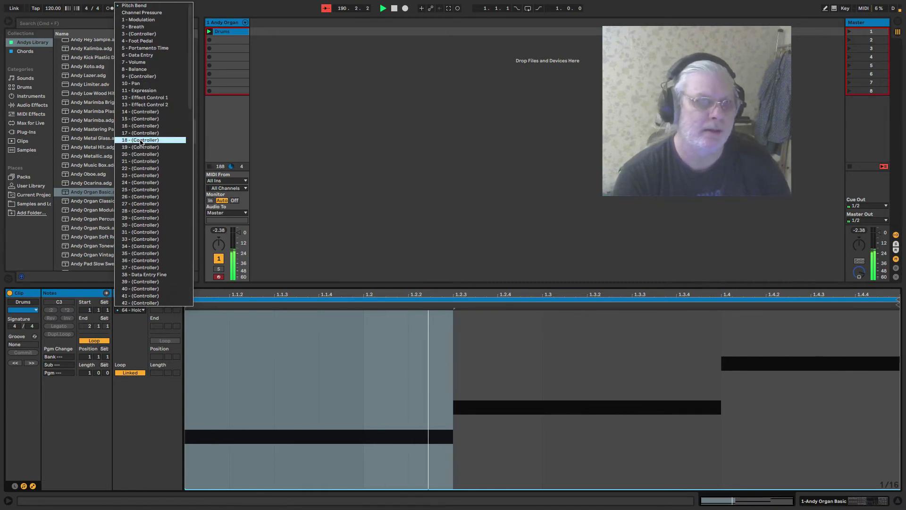
{"action": "left_click", "coordinate": [299, 368]}
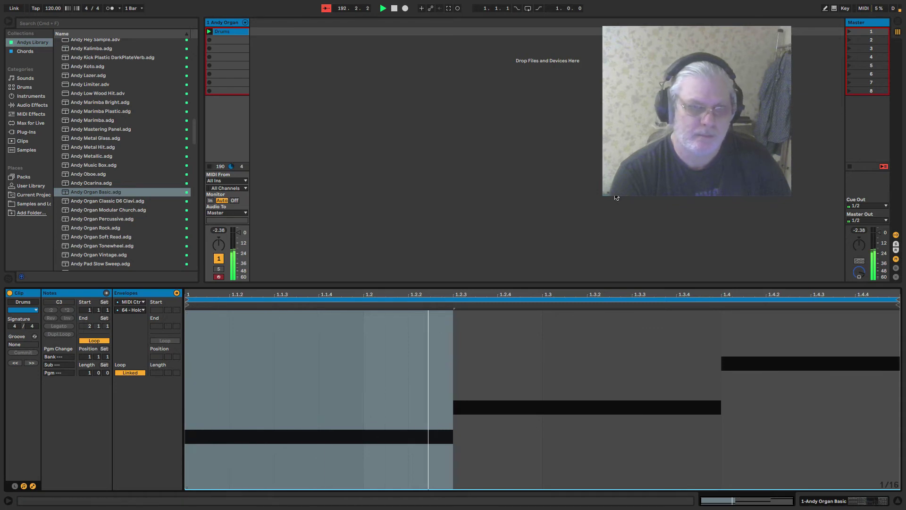
Stop playback and duplicate the one-bar organ phrase into bar 2 with Dupl.Loop.
{"action": "key", "text": "space"}
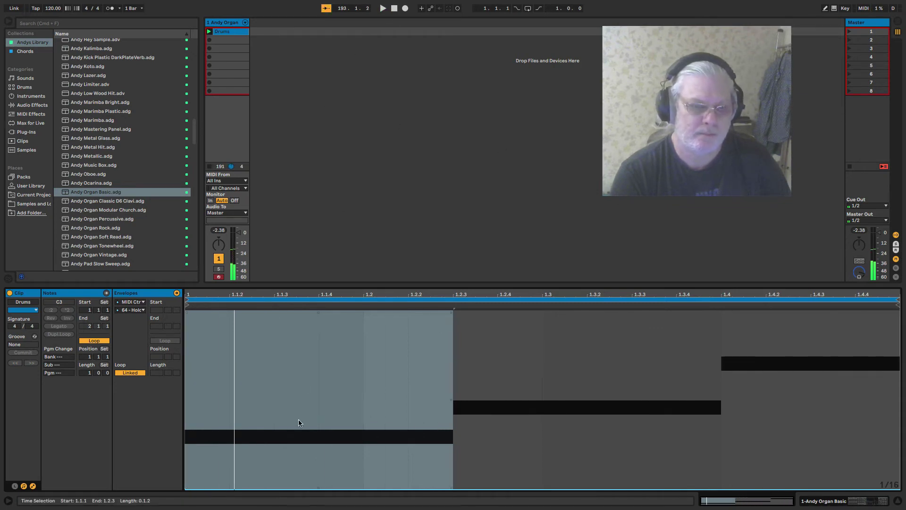
{"action": "left_click", "coordinate": [256, 391]}
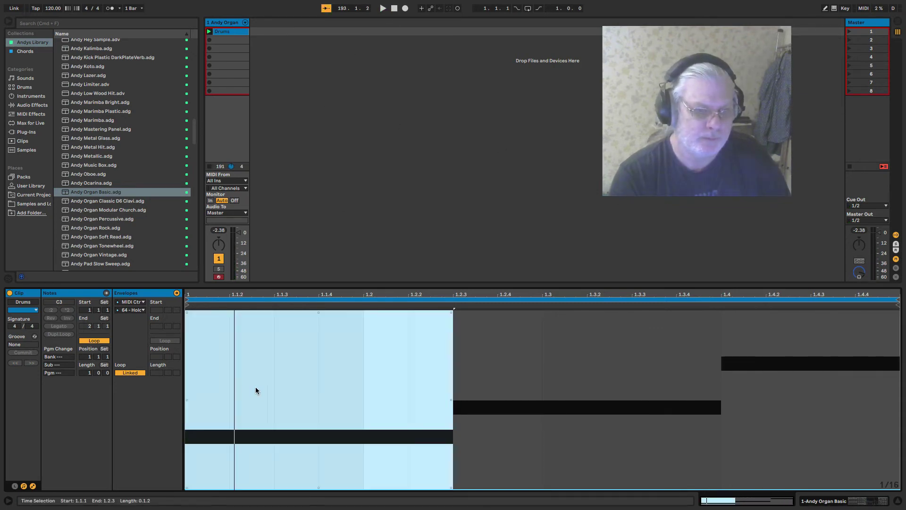
{"action": "left_click", "coordinate": [80, 296]}
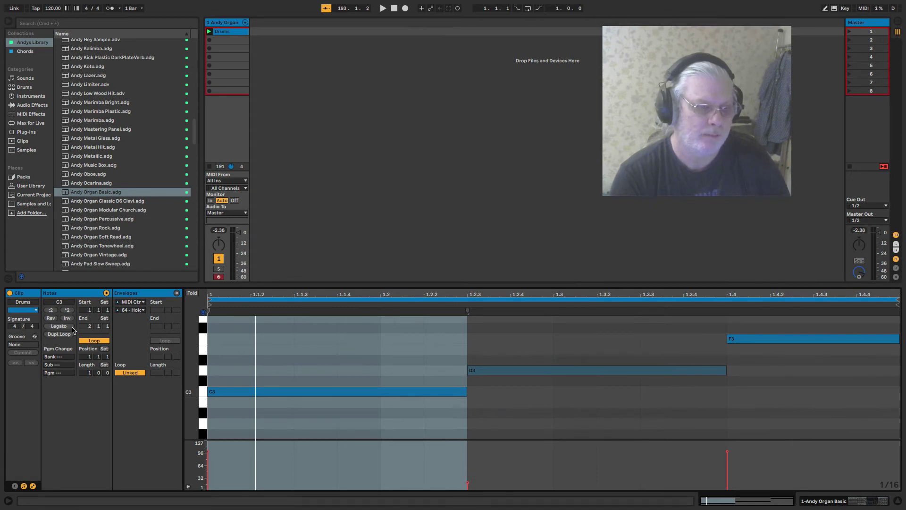
{"action": "left_click", "coordinate": [68, 310]}
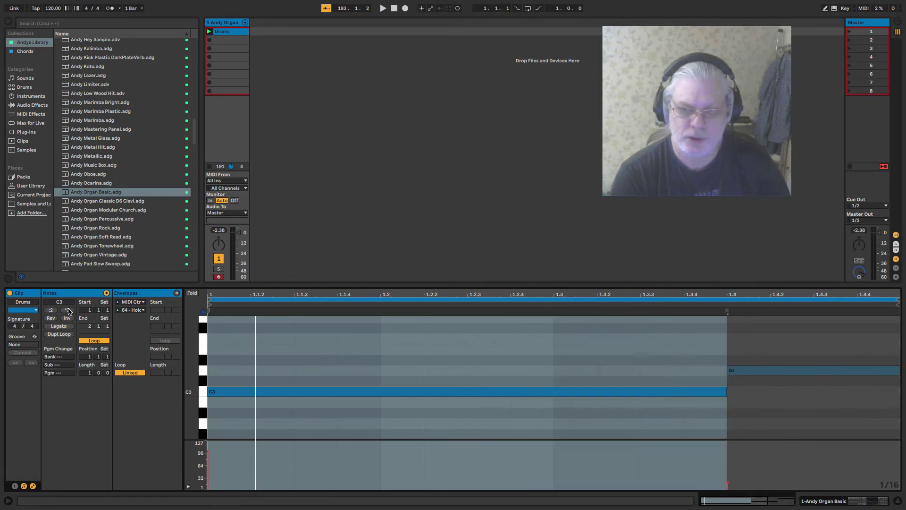
{"action": "left_click", "coordinate": [51, 311]}
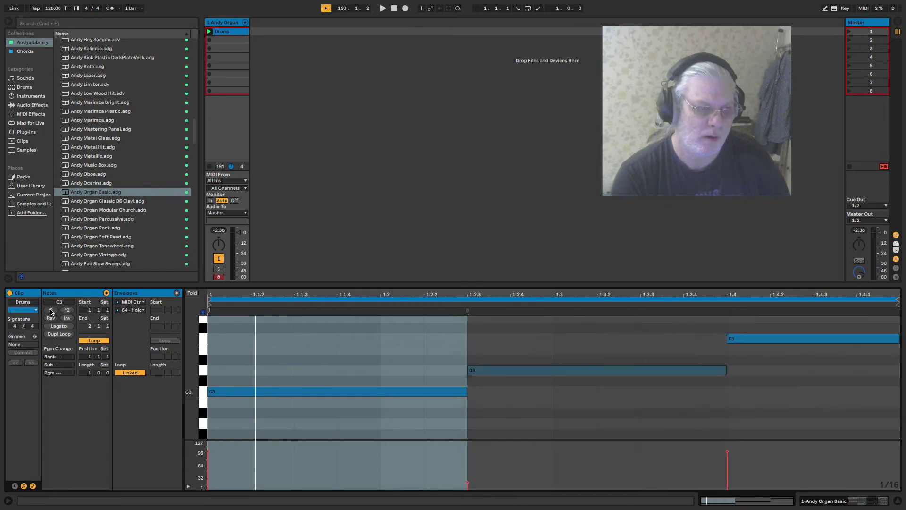
{"action": "left_click", "coordinate": [59, 335]}
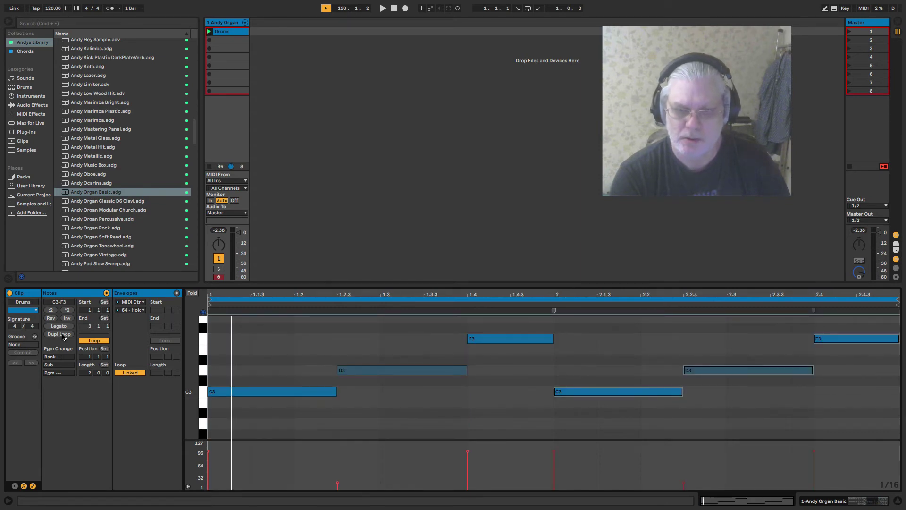
Duplicate the loop again to four bars, ending with note timing unchanged after *2 and :2 trials.
{"action": "left_click", "coordinate": [63, 334]}
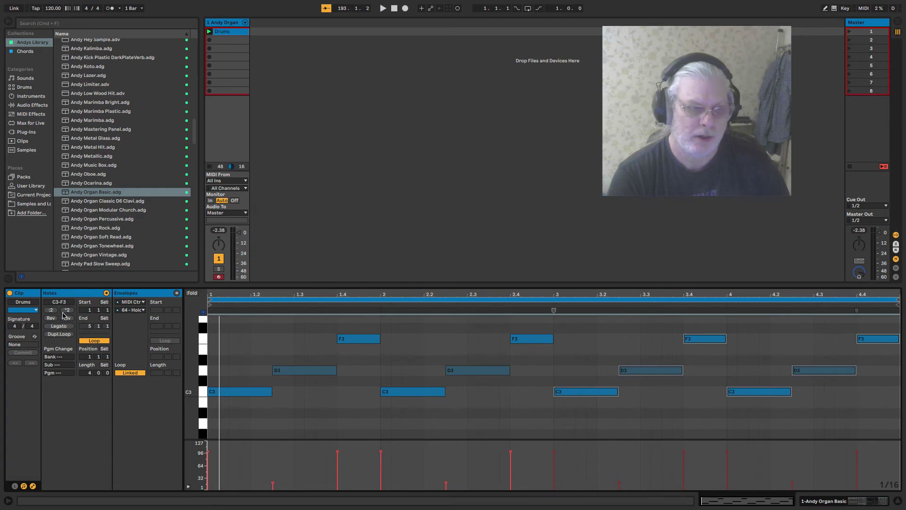
{"action": "left_click", "coordinate": [67, 312]}
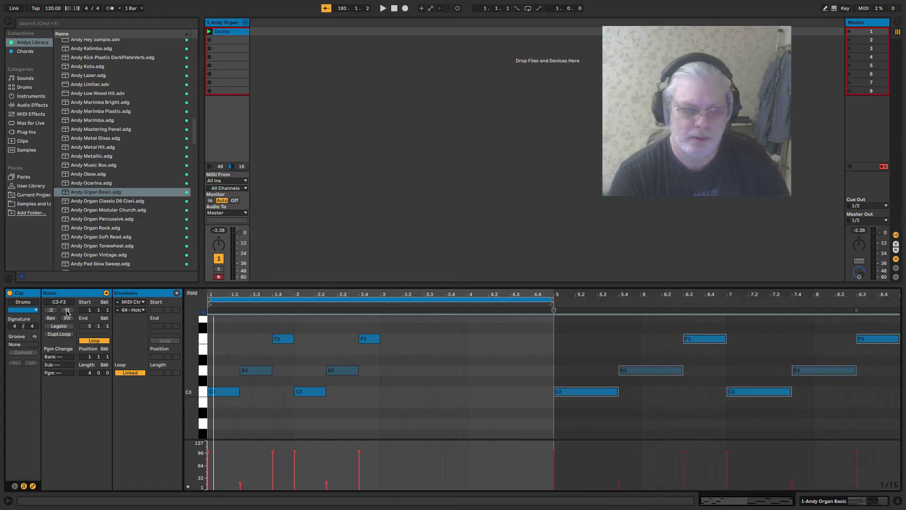
{"action": "left_click", "coordinate": [51, 311]}
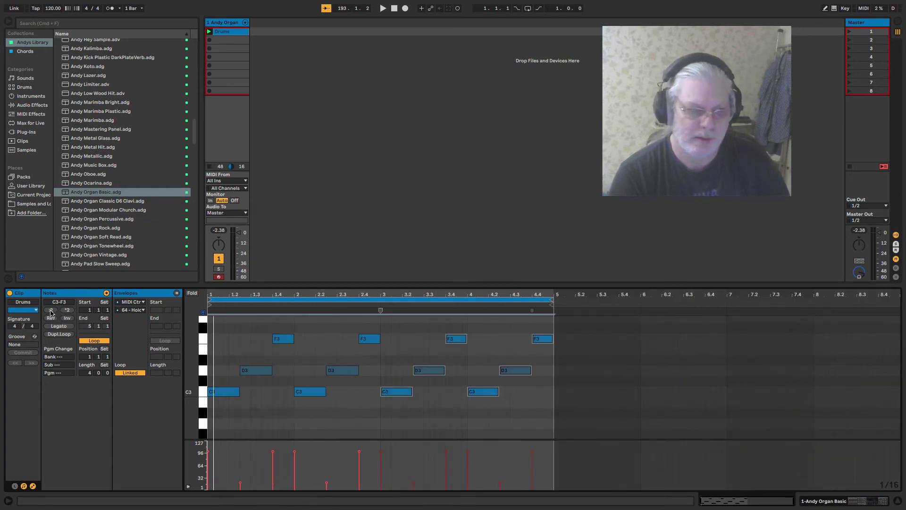
{"action": "left_click", "coordinate": [51, 311]}
{"action": "left_click", "coordinate": [68, 311]}
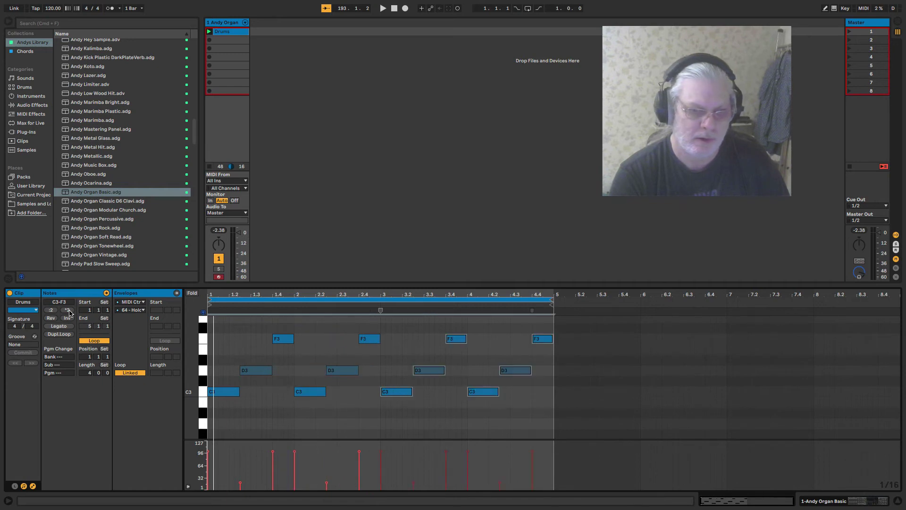
{"action": "left_click", "coordinate": [267, 402]}
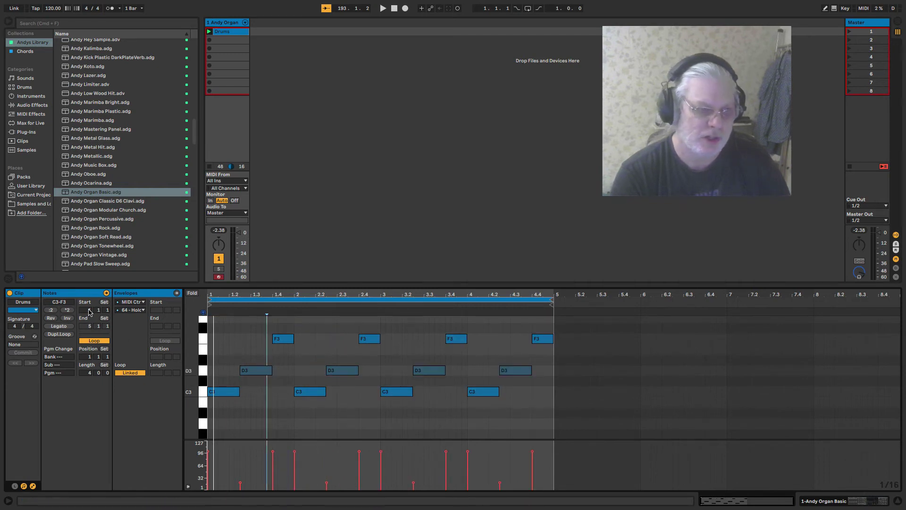
{"action": "left_click", "coordinate": [67, 311]}
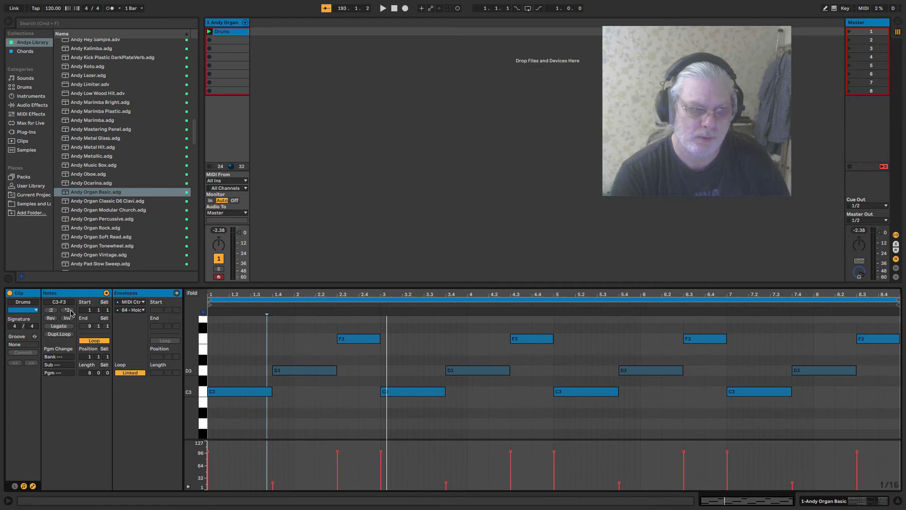
{"action": "left_click", "coordinate": [68, 310]}
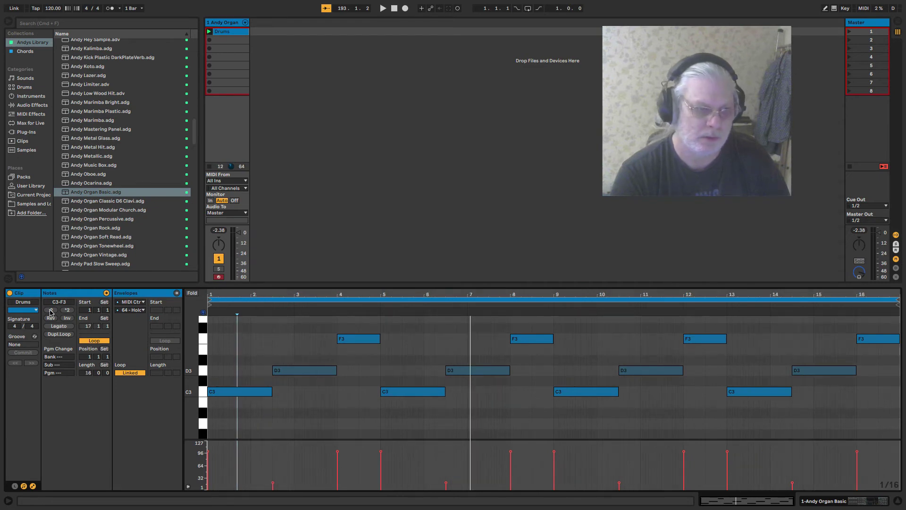
{"action": "left_click", "coordinate": [50, 311]}
{"action": "left_click", "coordinate": [50, 311]}
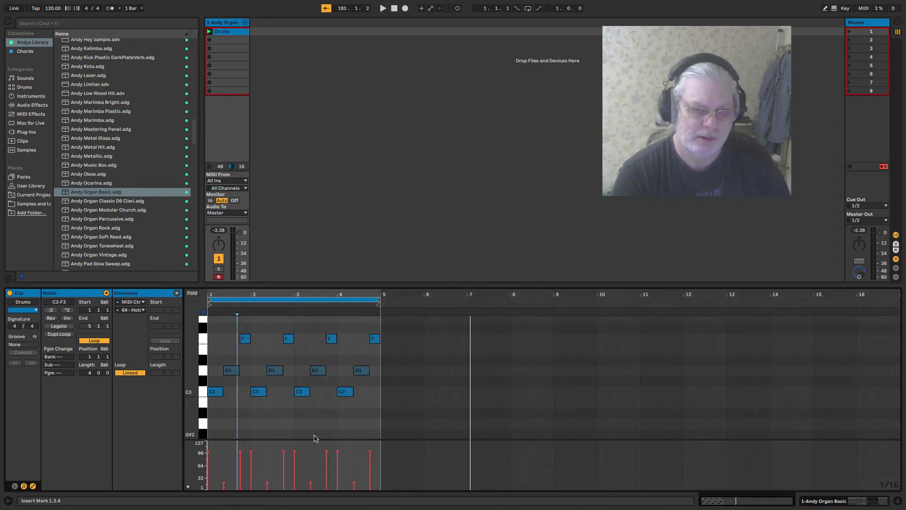
{"action": "scroll", "coordinate": [314, 433], "scroll_direction": "up", "scroll_amount": 1}
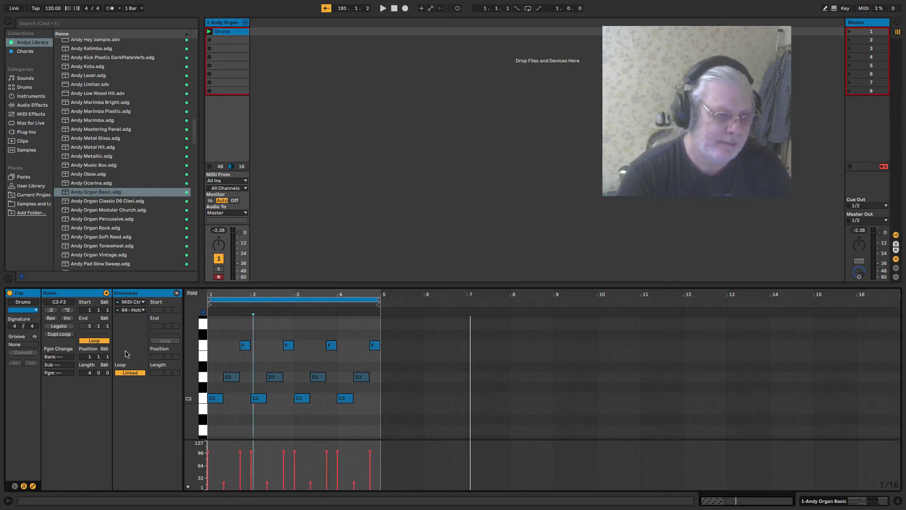
{"action": "left_click", "coordinate": [383, 8]}
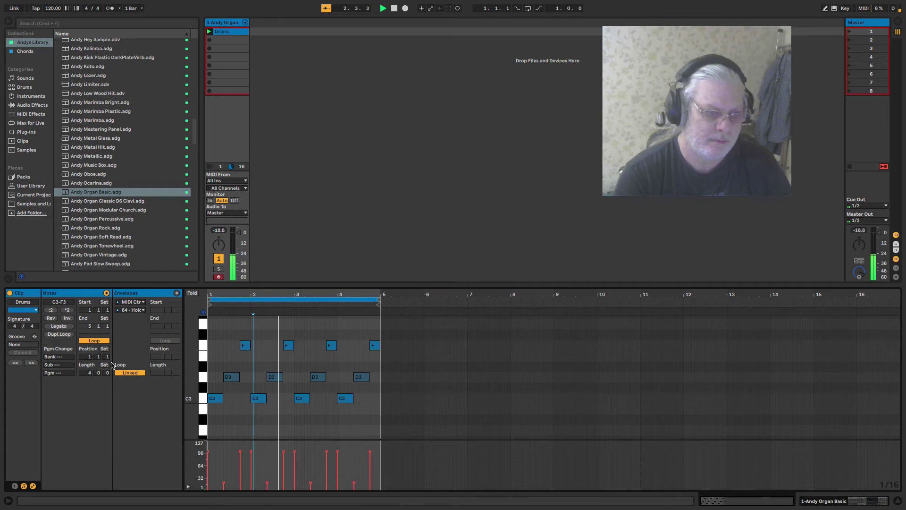
{"action": "mouse_move", "coordinate": [330, 5]}
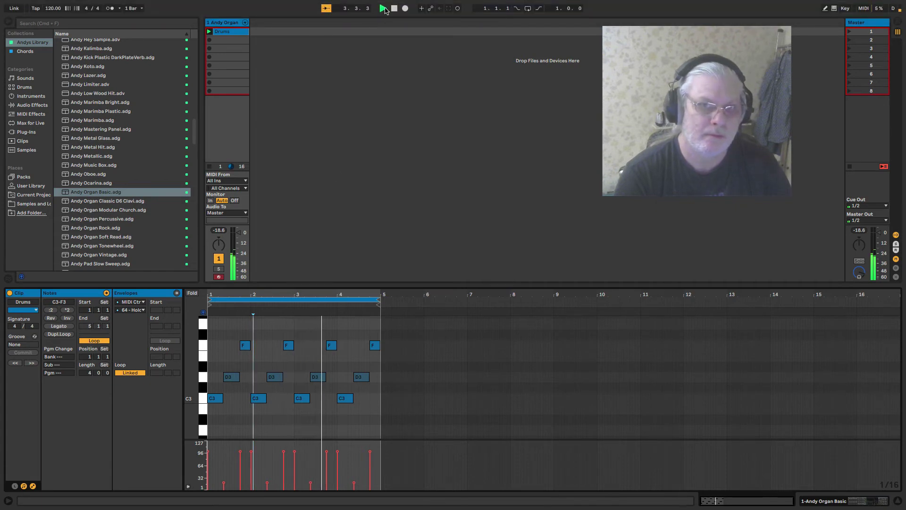
{"action": "left_click", "coordinate": [393, 9]}
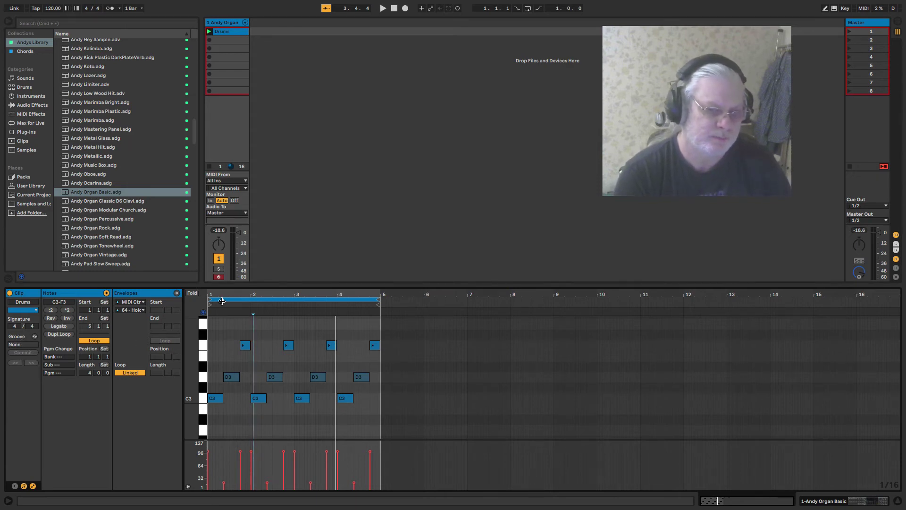
Undo the clip length, C3 and instrument changes to restore Kit-BigPunchy, then view the clip's notes.
{"action": "left_click", "coordinate": [224, 36]}
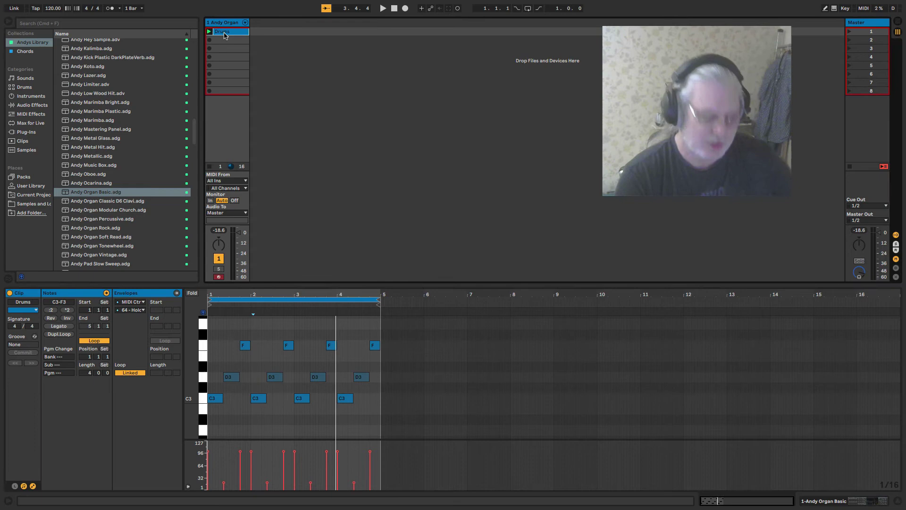
{"action": "key", "text": "ctrl+z"}
{"action": "key", "text": "ctrl+z"}
{"action": "key", "text": "ctrl+z"}
{"action": "key", "text": "ctrl+z"}
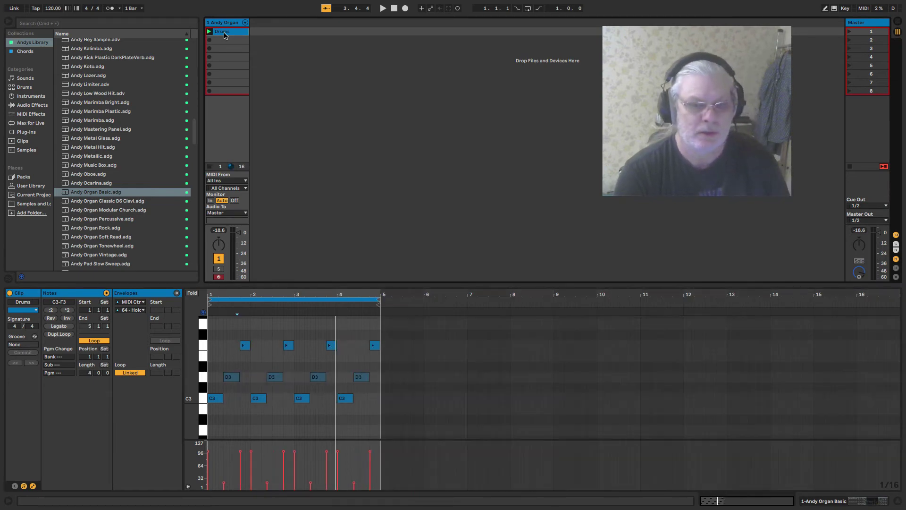
{"action": "key", "text": "ctrl+z"}
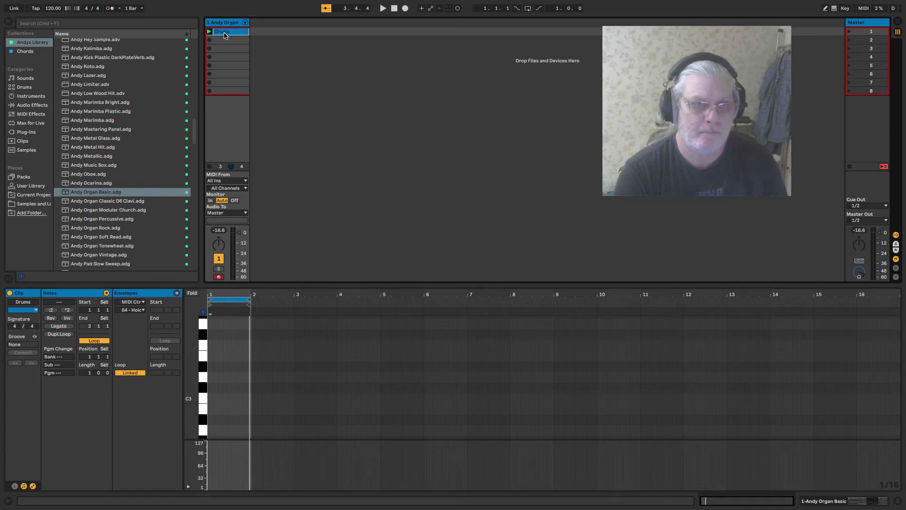
{"action": "key", "text": "ctrl+z"}
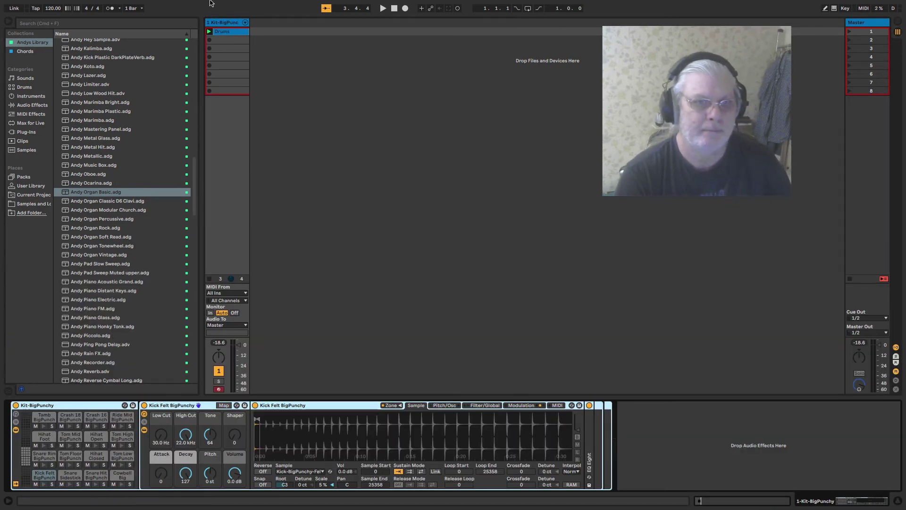
{"action": "left_click", "coordinate": [222, 34]}
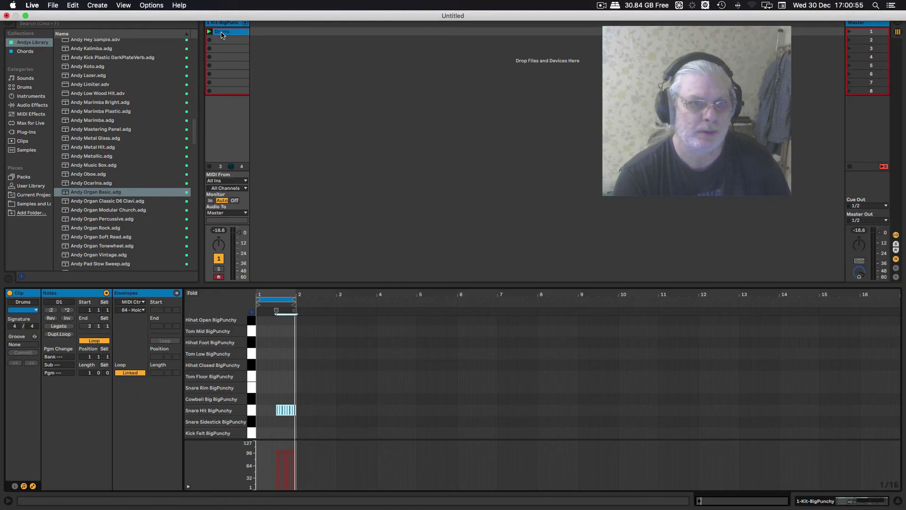
Lower all 16 Snare Hit notes to a velocity of about 50 and open the groove library.
{"action": "left_click", "coordinate": [276, 400]}
{"action": "key", "text": "space"}
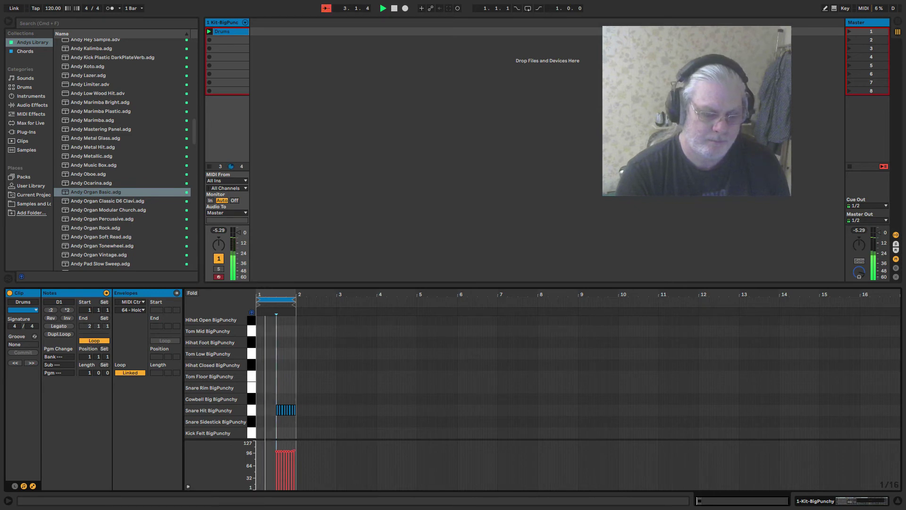
{"action": "left_click_drag", "start_coordinate": [264, 290], "coordinate": [248, 418]}
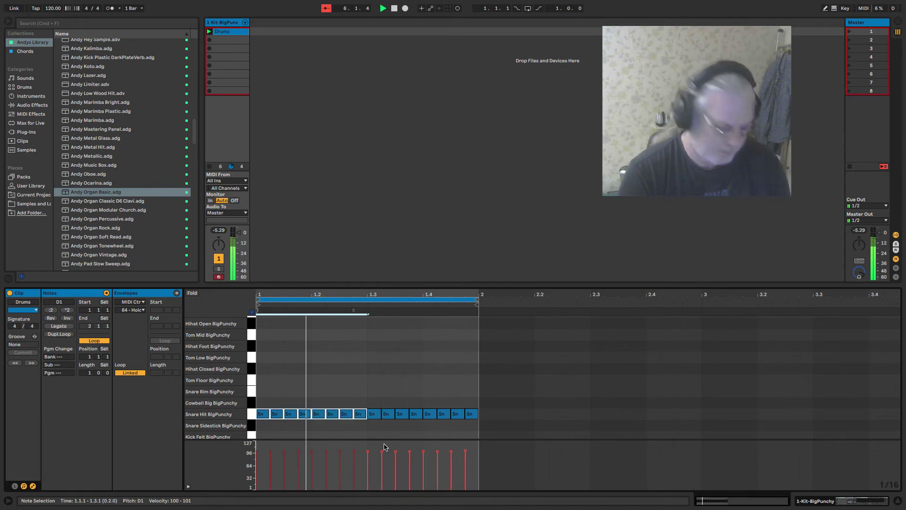
{"action": "key", "text": "ctrl+a"}
{"action": "left_click_drag", "start_coordinate": [395, 454], "coordinate": [395, 470]}
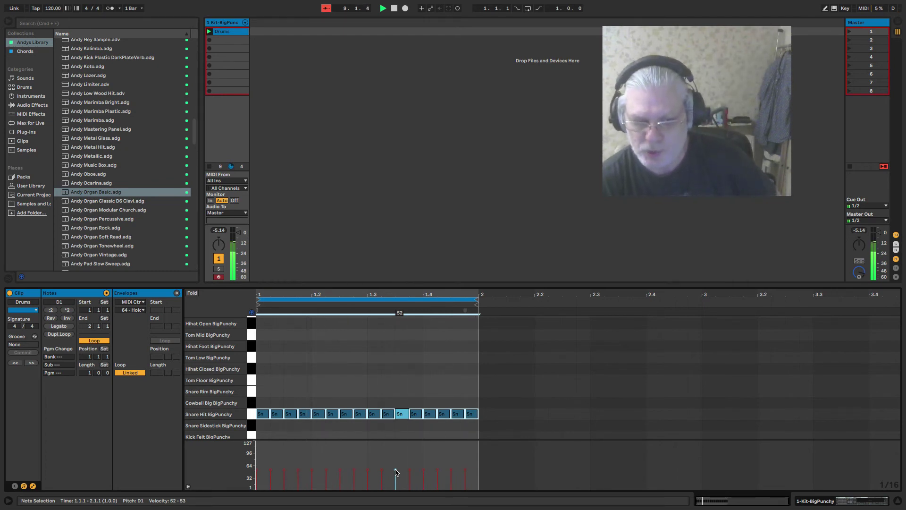
{"action": "left_click", "coordinate": [34, 336]}
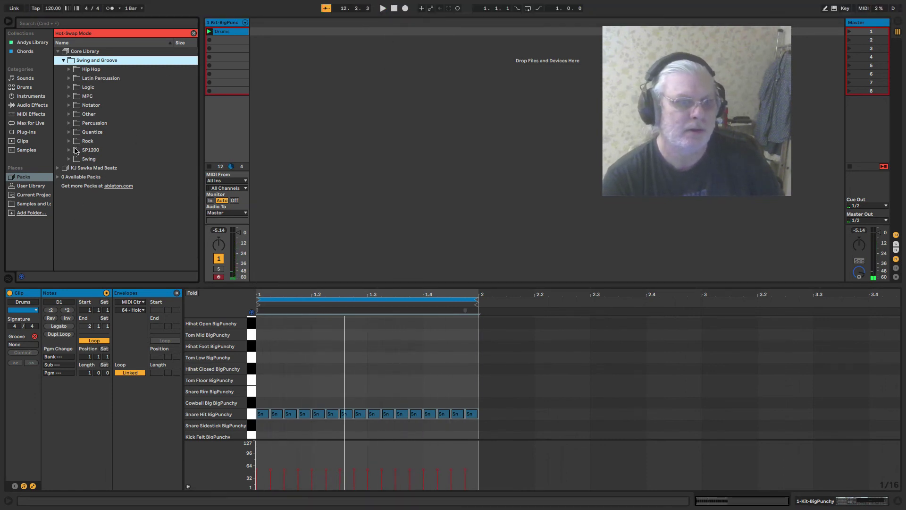
Hot-swap the Swing 8-85 groove from the Swing folder onto the Drums clip and play it.
{"action": "left_click", "coordinate": [68, 159]}
{"action": "left_click", "coordinate": [105, 239]}
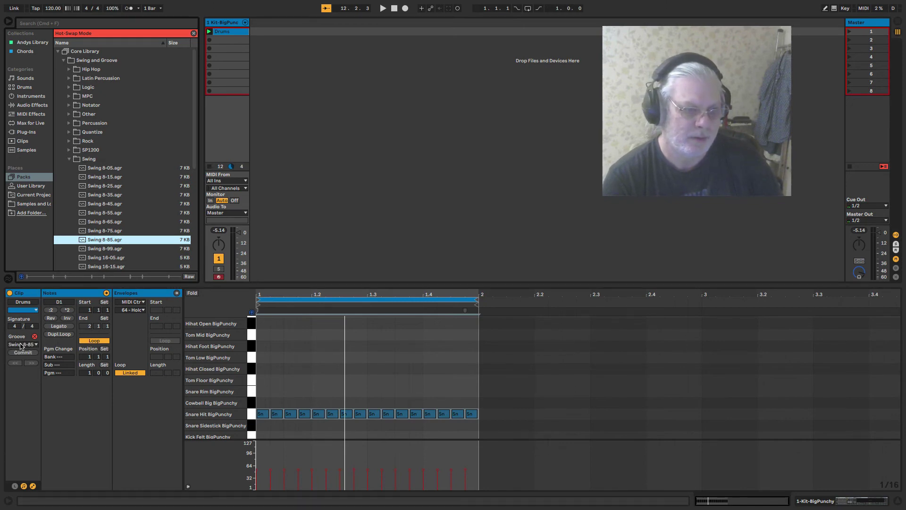
{"action": "left_click", "coordinate": [381, 8]}
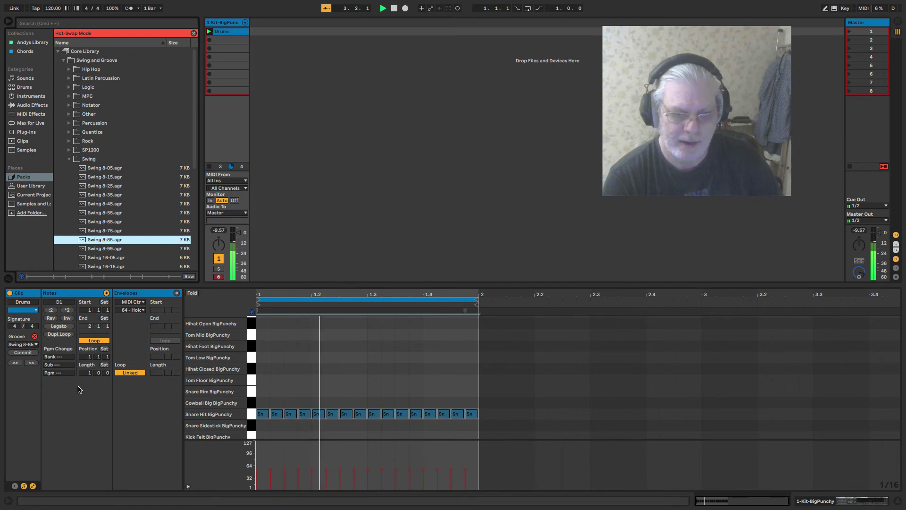
Commit Swing 8-85, then undo it so snares return to even sixteenths, and show the Groove Pool.
{"action": "left_click", "coordinate": [19, 352]}
{"action": "key", "text": "z"}
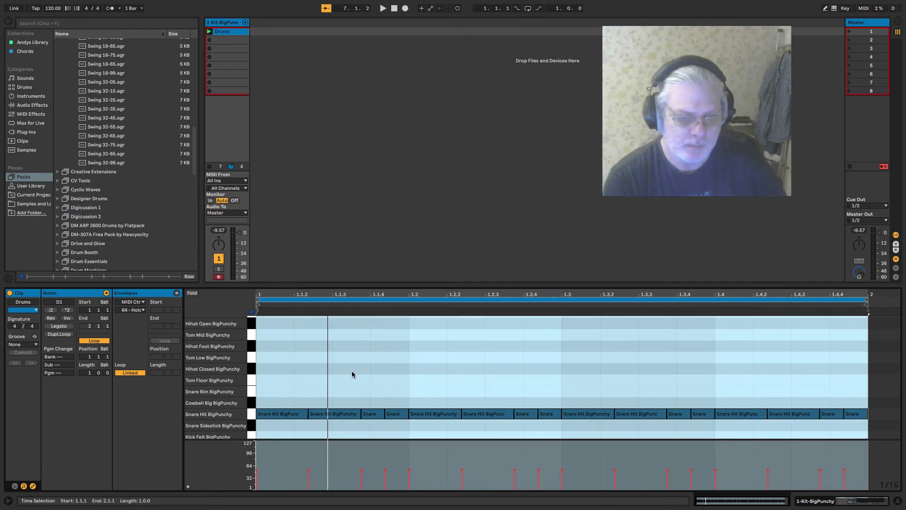
{"action": "left_click", "coordinate": [376, 389]}
{"action": "key", "text": "ctrl+a"}
{"action": "key", "text": "ctrl+u"}
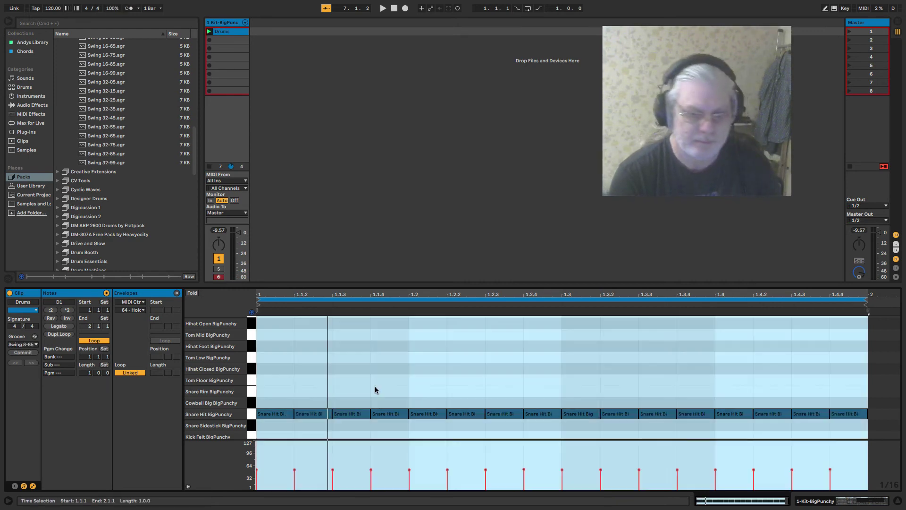
{"action": "left_click", "coordinate": [9, 282]}
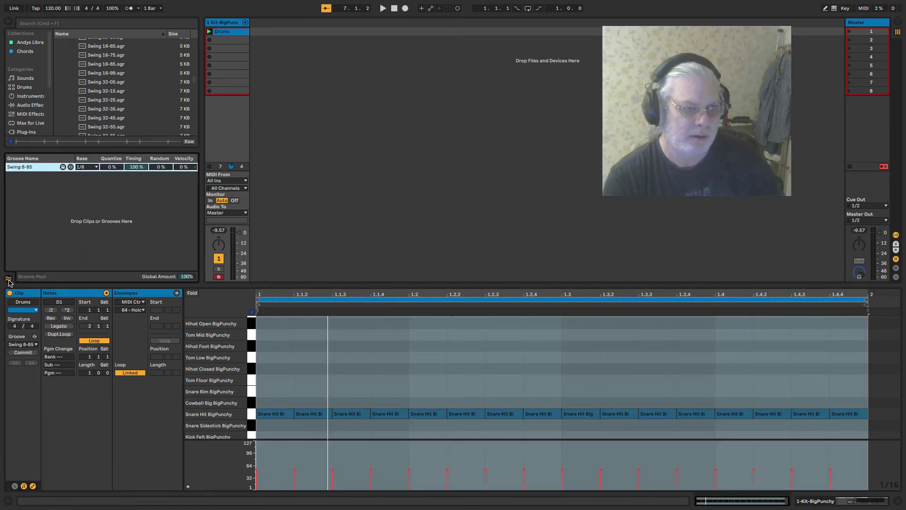
{"action": "left_click", "coordinate": [87, 168]}
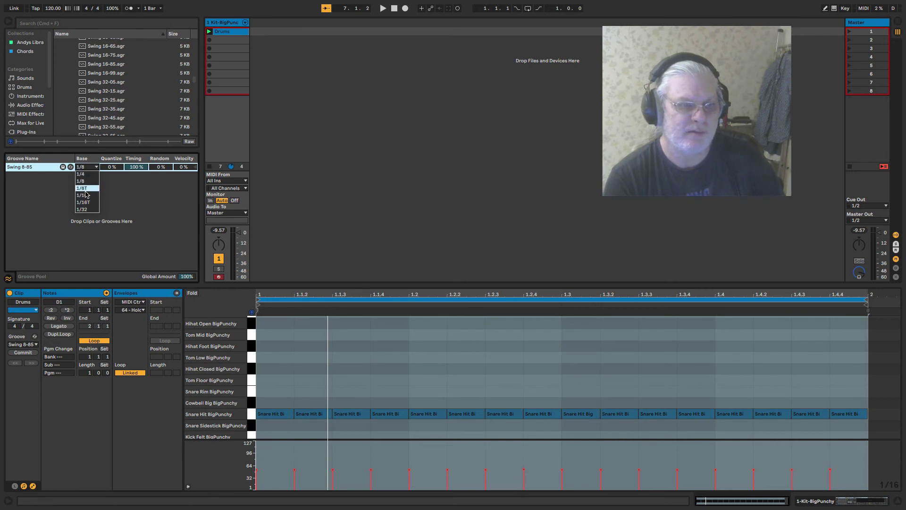
{"action": "left_click", "coordinate": [151, 195]}
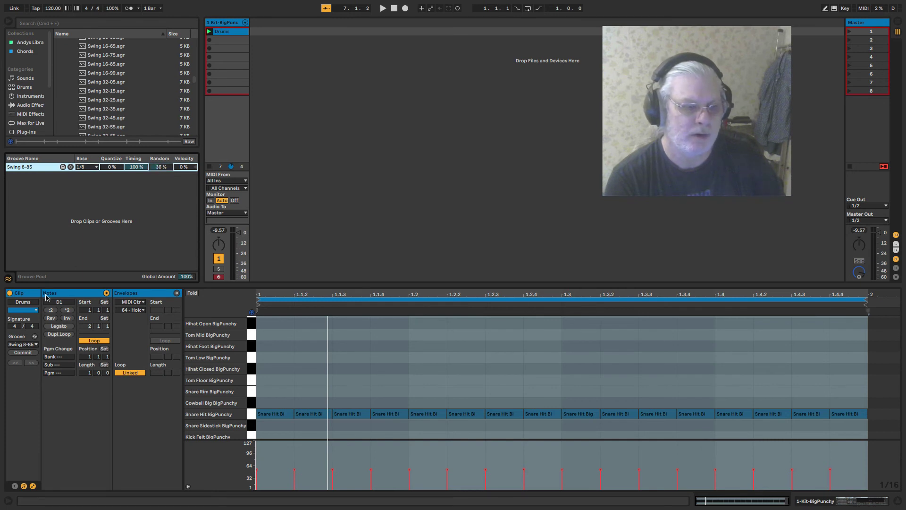
{"action": "left_click", "coordinate": [382, 9]}
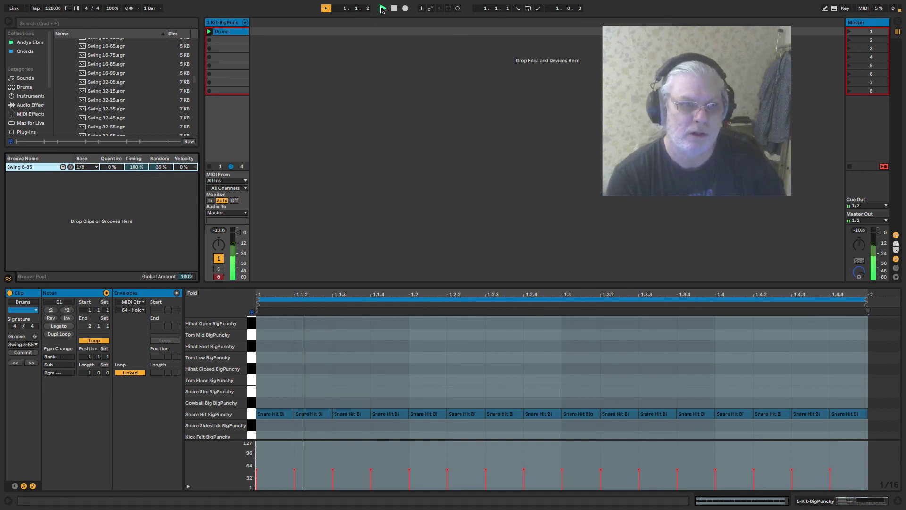
{"action": "left_click_drag", "start_coordinate": [161, 167], "coordinate": [161, 137]}
{"action": "key", "text": "Delete"}
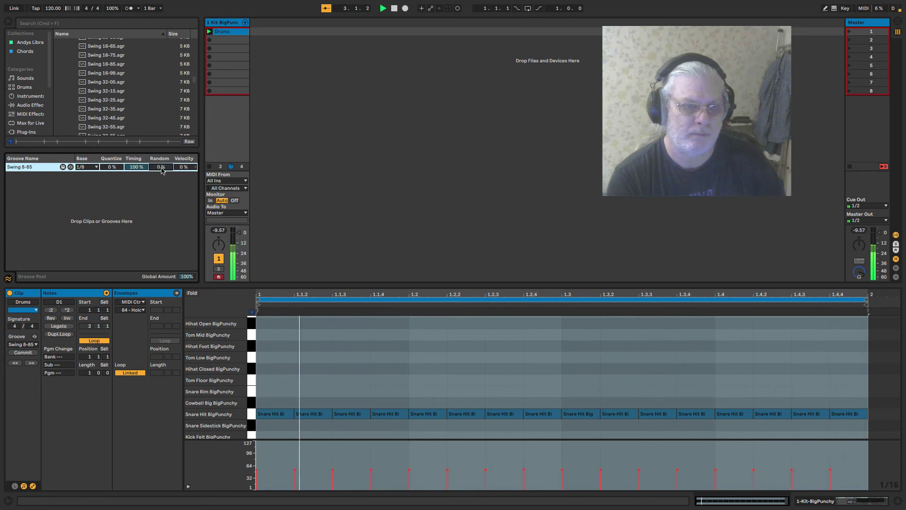
{"action": "type", "text": "4"}
{"action": "key", "text": "Return"}
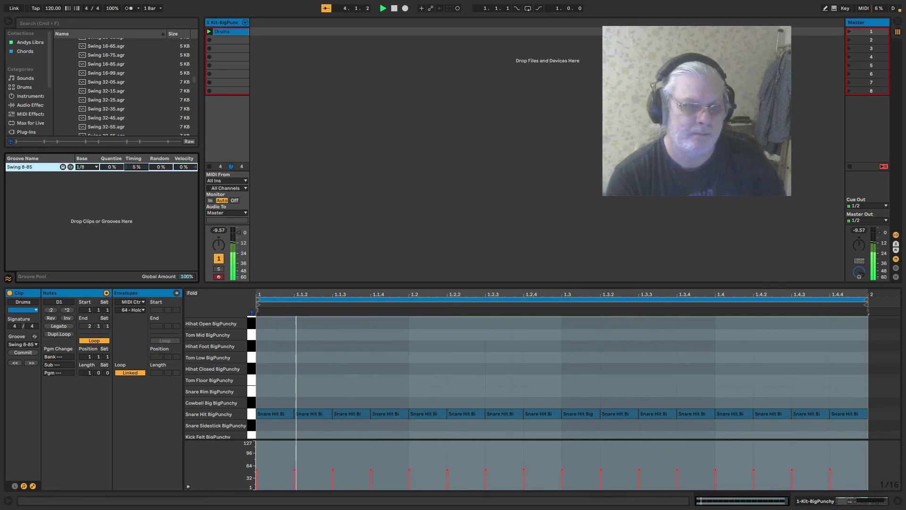
{"action": "left_click_drag", "start_coordinate": [137, 167], "coordinate": [137, 135]}
{"action": "left_click_drag", "start_coordinate": [181, 167], "coordinate": [187, 193]}
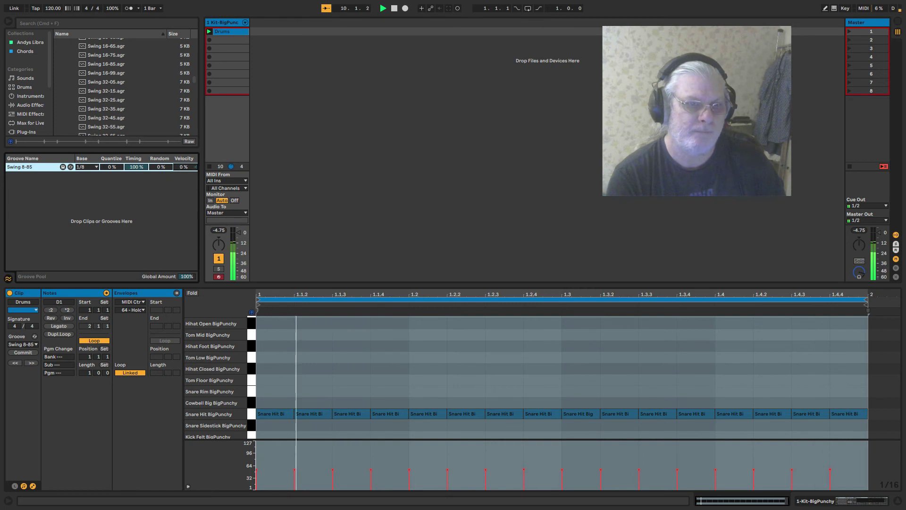
{"action": "left_click_drag", "start_coordinate": [161, 167], "coordinate": [184, 138]}
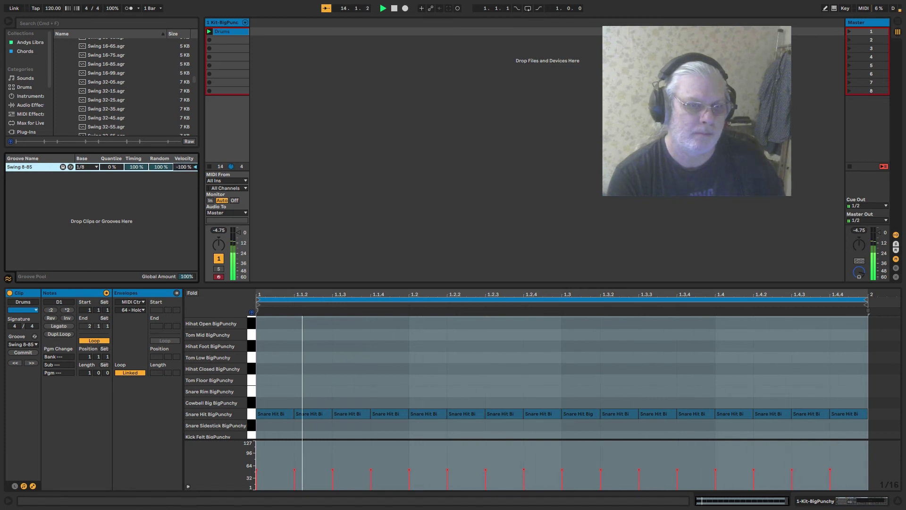
{"action": "left_click_drag", "start_coordinate": [184, 166], "coordinate": [160, 198]}
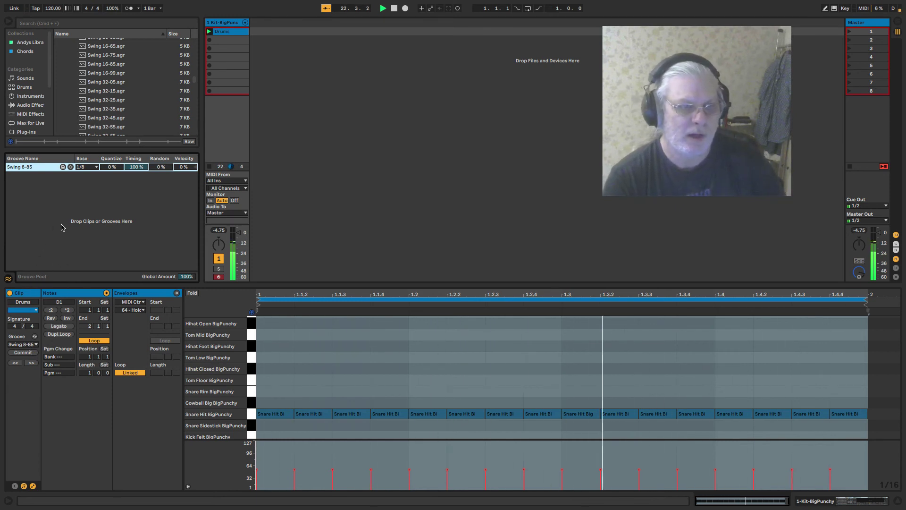
Stop playback and browse the groove library to the Bricks groove in the Rock folder.
{"action": "left_click", "coordinate": [395, 9]}
{"action": "scroll", "coordinate": [115, 105], "scroll_direction": "down", "scroll_amount": 10}
{"action": "scroll", "coordinate": [104, 101], "scroll_direction": "up", "scroll_amount": 5}
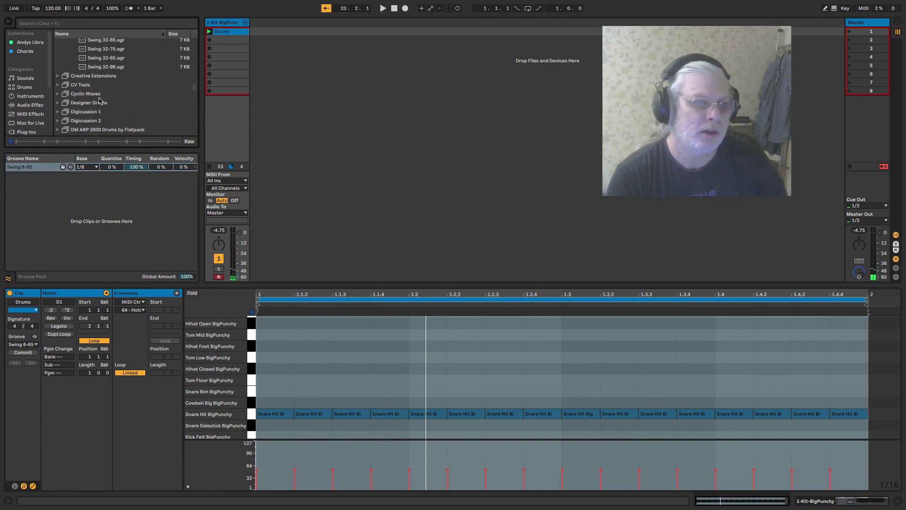
{"action": "left_click", "coordinate": [100, 99]}
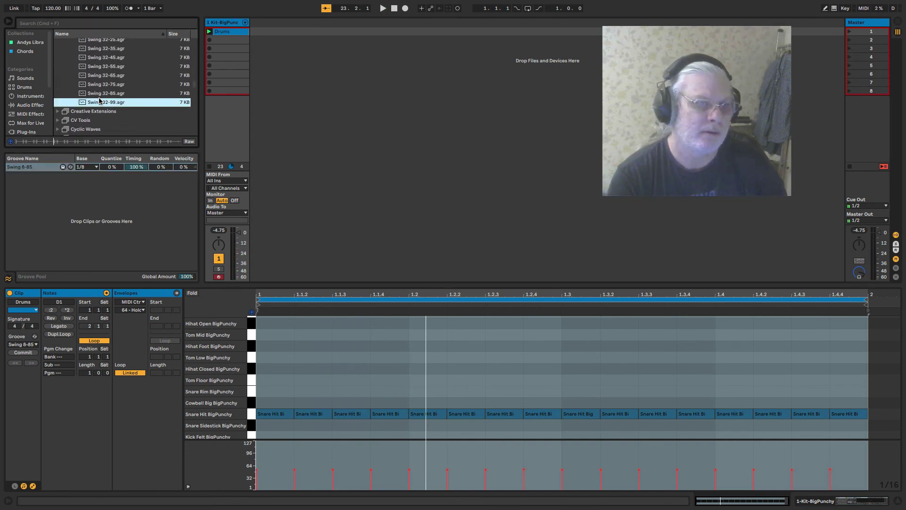
{"action": "scroll", "coordinate": [88, 105], "scroll_direction": "up", "scroll_amount": 10}
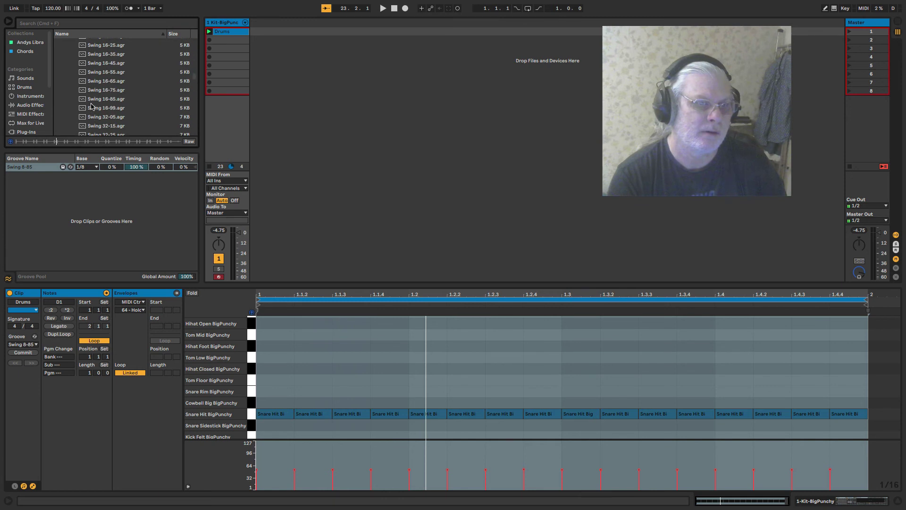
{"action": "scroll", "coordinate": [91, 105], "scroll_direction": "down", "scroll_amount": 3}
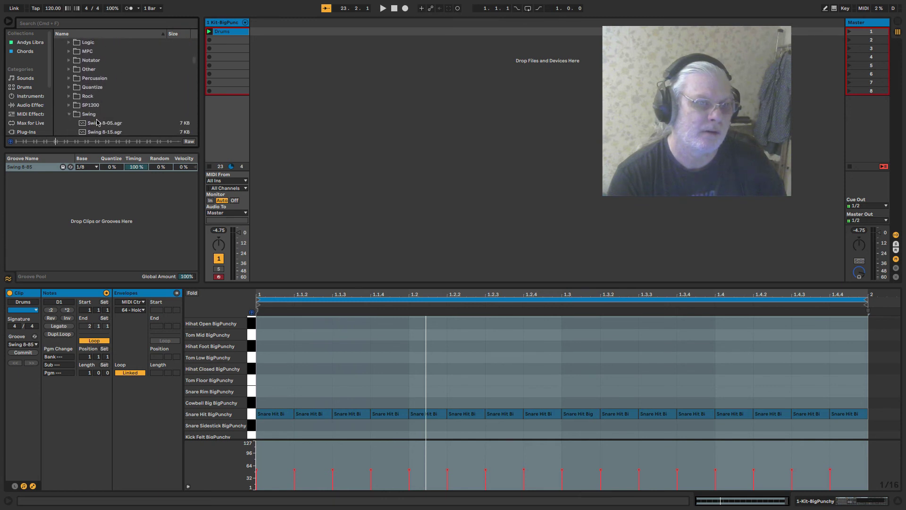
{"action": "left_click", "coordinate": [69, 96]}
{"action": "left_click", "coordinate": [93, 105]}
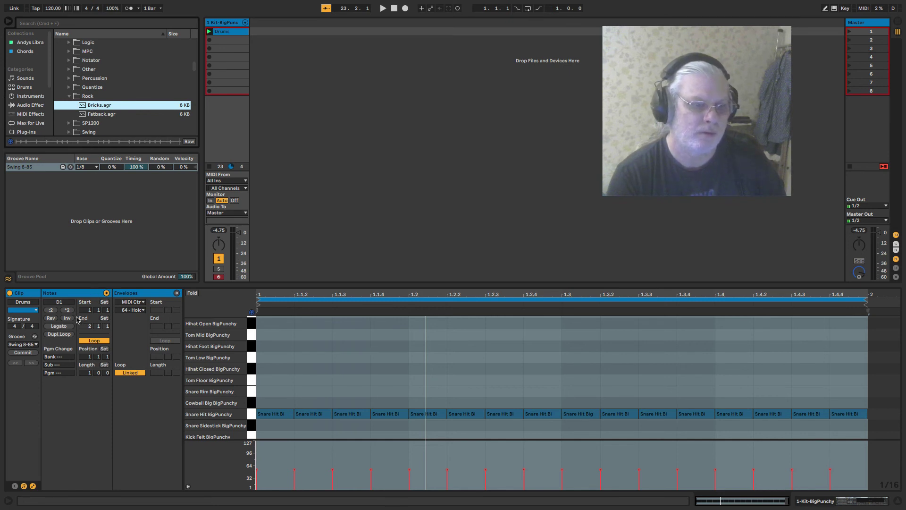
Add Bricks to the Groove Pool and assign it as the Drums clip's groove.
{"action": "left_click", "coordinate": [31, 345]}
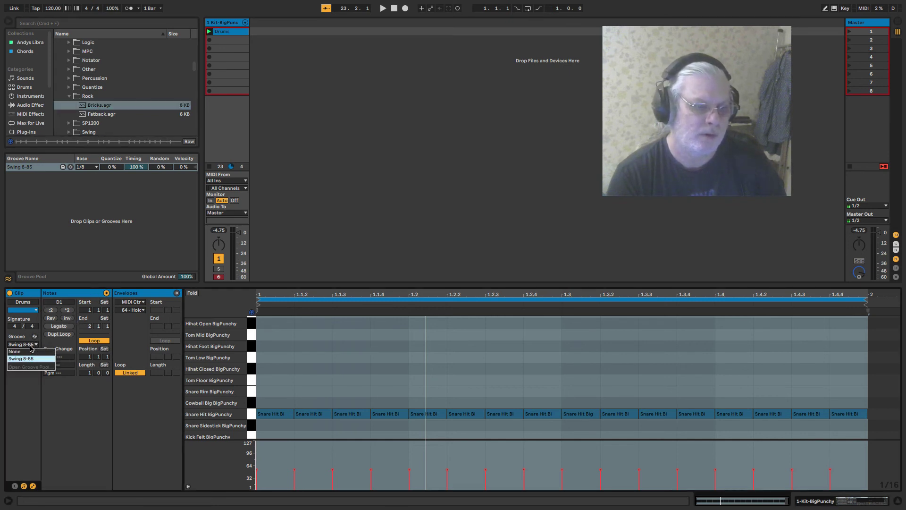
{"action": "left_click", "coordinate": [104, 108]}
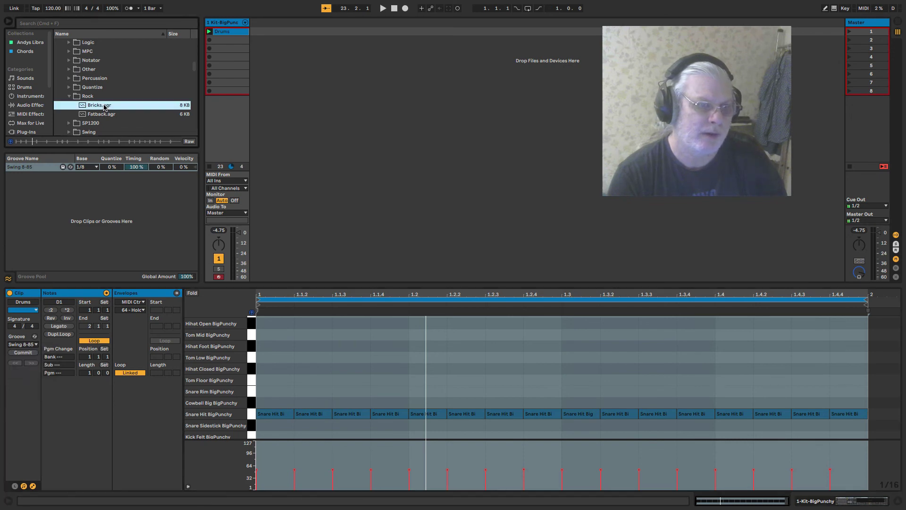
{"action": "double_click", "coordinate": [105, 108]}
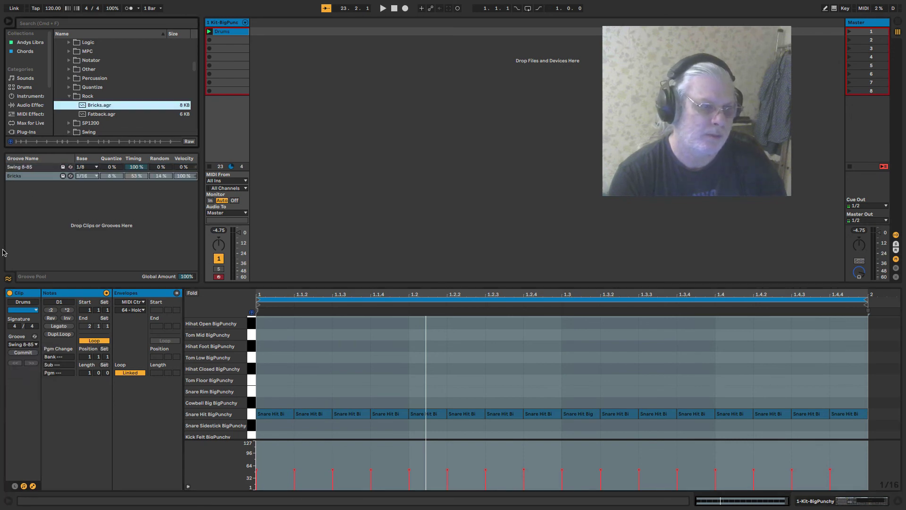
{"action": "left_click", "coordinate": [21, 347]}
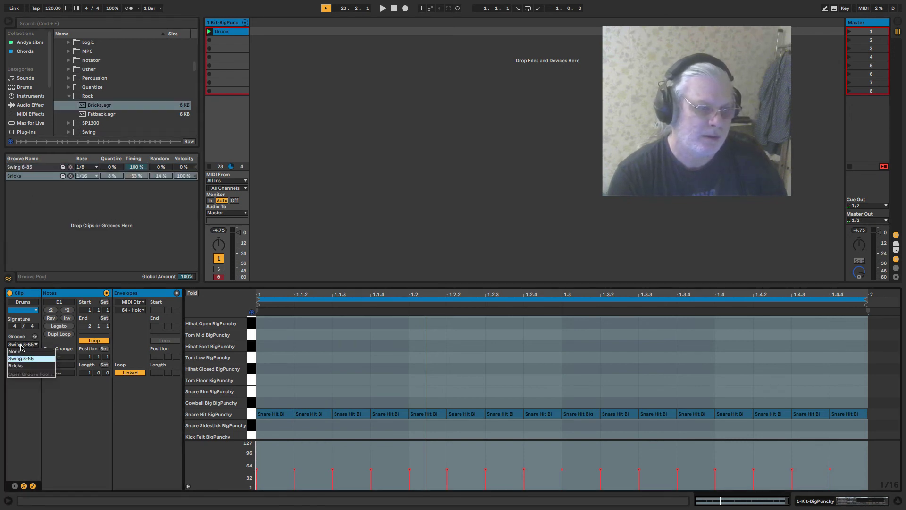
{"action": "left_click", "coordinate": [24, 369]}
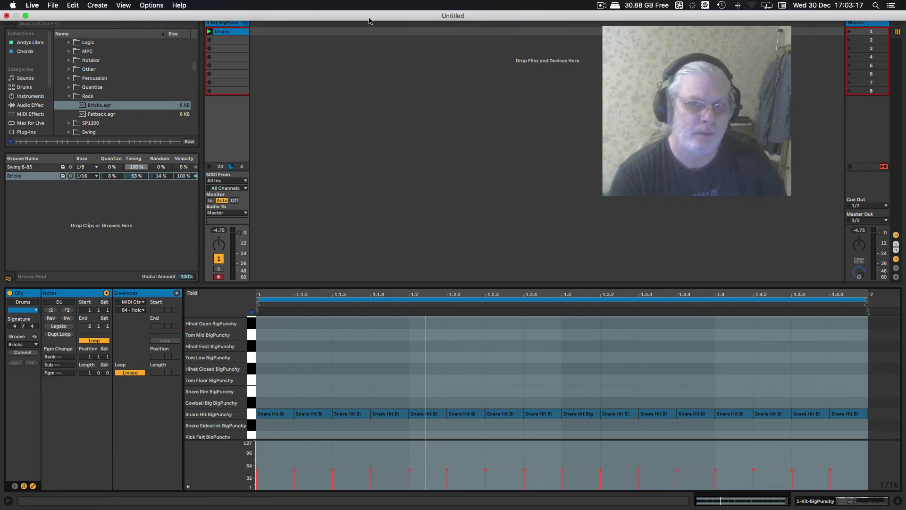
Audition the Bricks groove and commit its feel into the snare hits.
{"action": "left_click", "coordinate": [383, 9]}
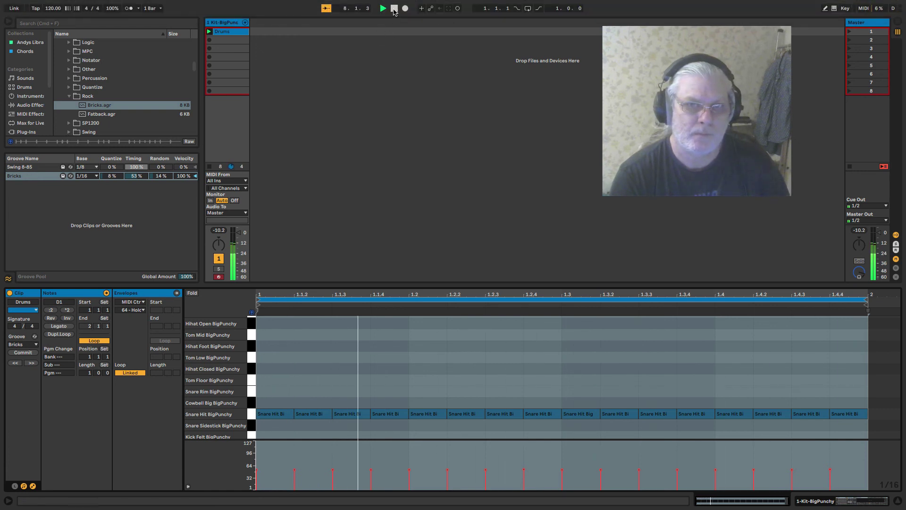
{"action": "left_click", "coordinate": [395, 11]}
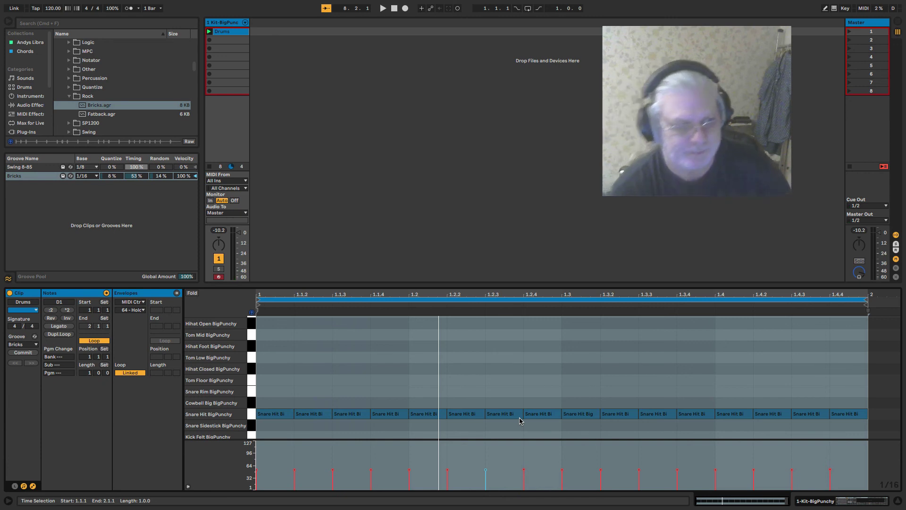
{"action": "left_click", "coordinate": [23, 352]}
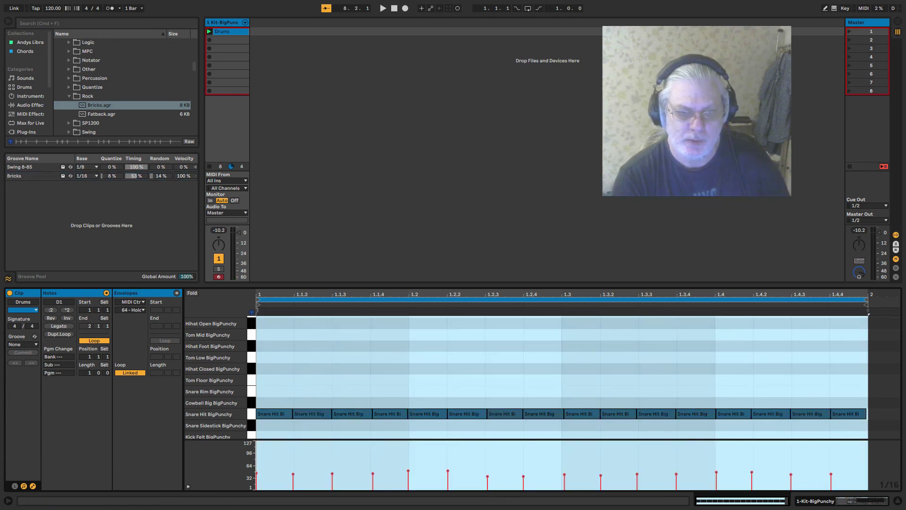
Zoom and scroll the note editor so all of bar 1's snare hits and velocities show.
{"action": "left_click", "coordinate": [409, 335]}
{"action": "scroll", "coordinate": [413, 348], "scroll_direction": "up", "scroll_amount": 5}
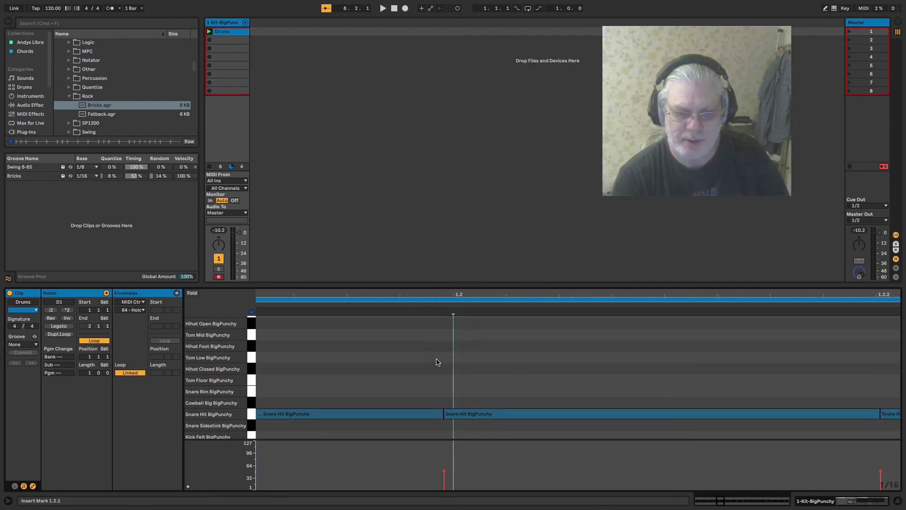
{"action": "scroll", "coordinate": [437, 362], "scroll_direction": "up", "scroll_amount": 3}
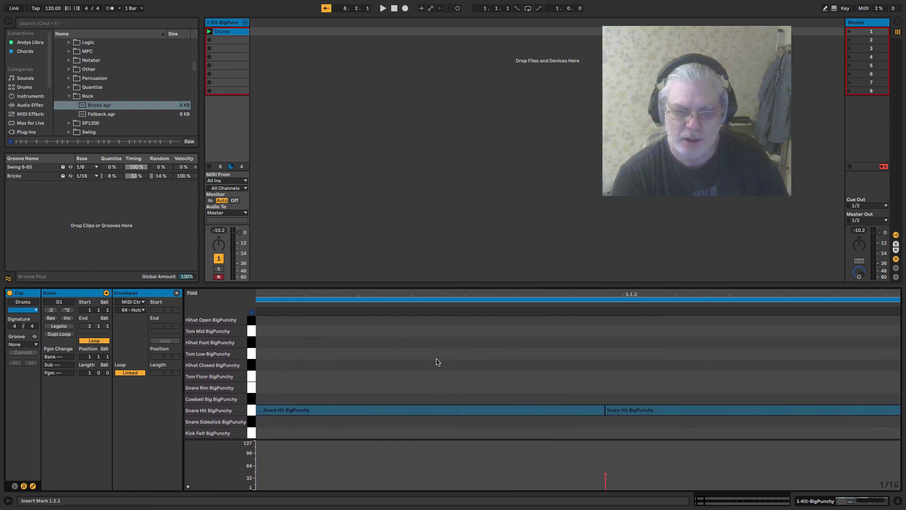
{"action": "scroll", "coordinate": [438, 362], "scroll_direction": "left", "scroll_amount": 2}
{"action": "scroll", "coordinate": [437, 362], "scroll_direction": "right", "scroll_amount": 5}
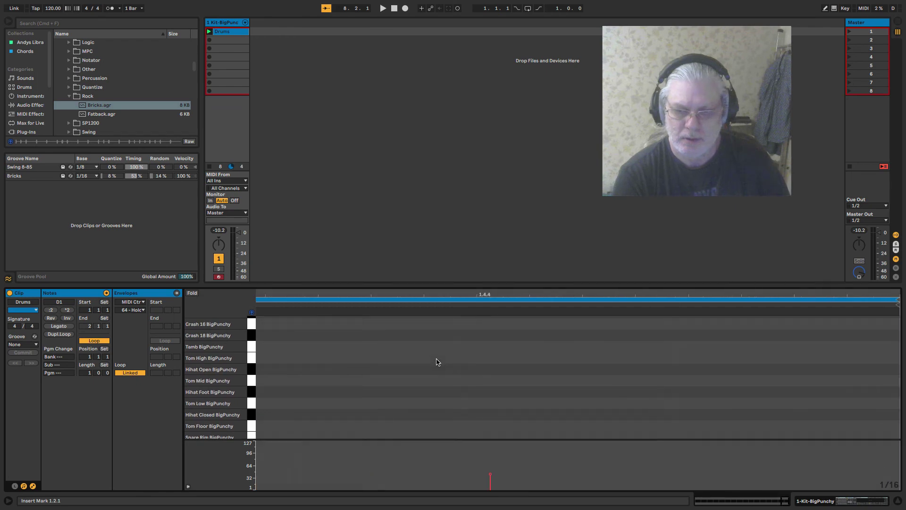
{"action": "scroll", "coordinate": [438, 362], "scroll_direction": "left", "scroll_amount": 5}
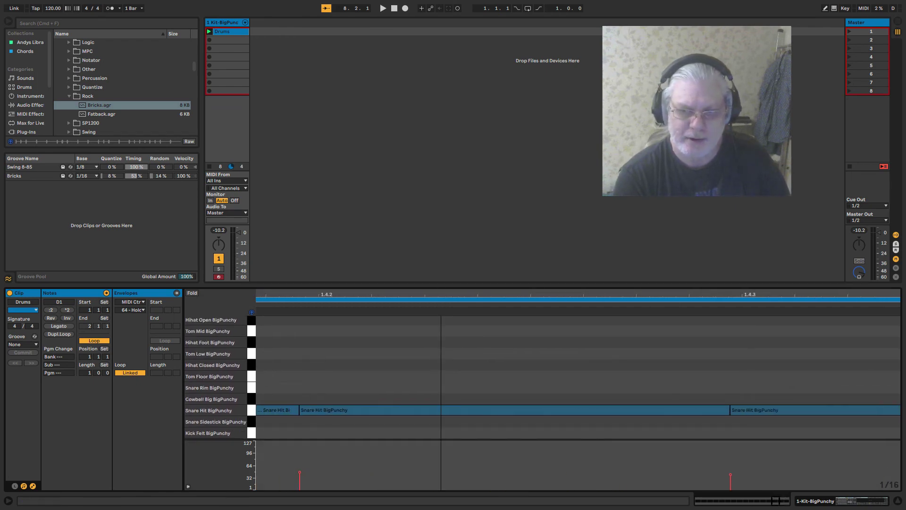
{"action": "scroll", "coordinate": [579, 373], "scroll_direction": "down", "scroll_amount": 5}
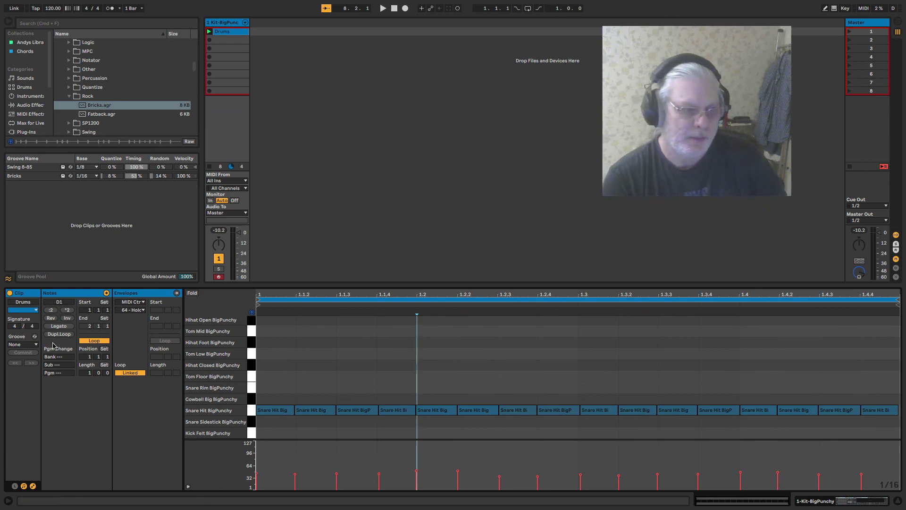
Return the snare hits to even 1/16 positions and play back the clip.
{"action": "left_click", "coordinate": [21, 345]}
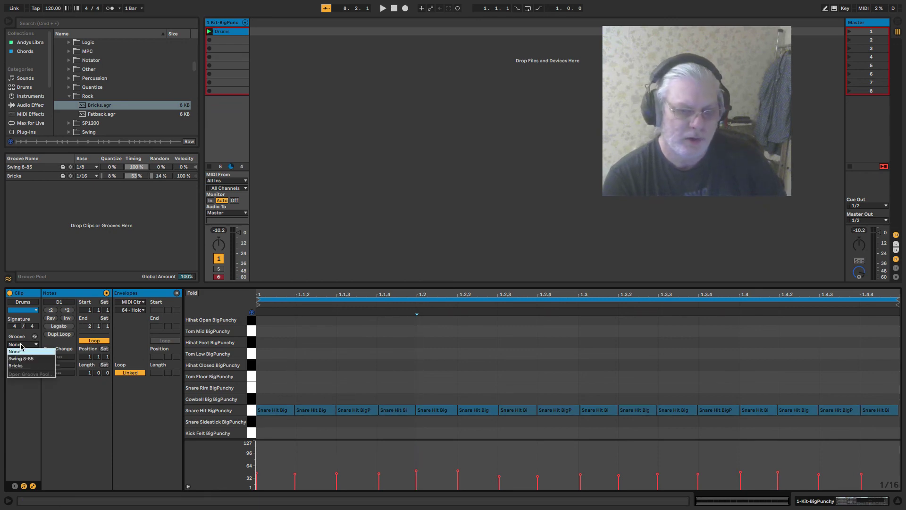
{"action": "left_click", "coordinate": [350, 377]}
{"action": "key", "text": "ctrl+u"}
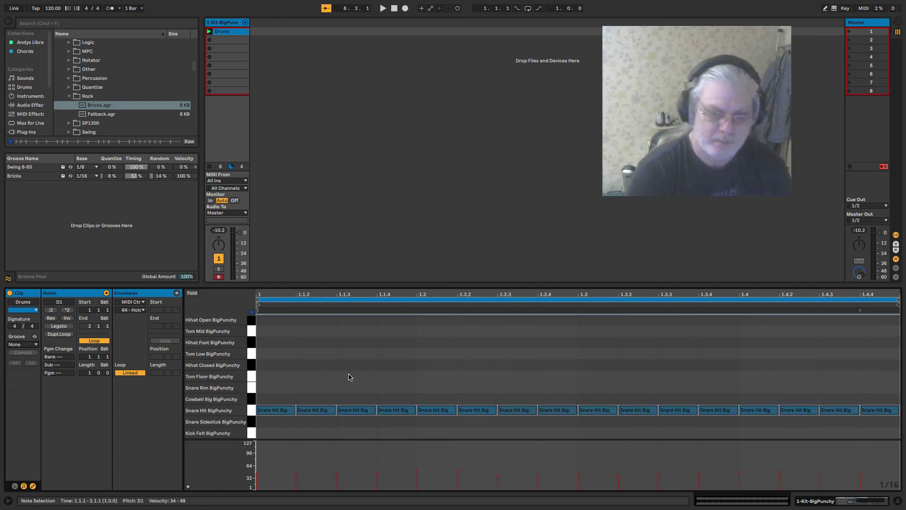
{"action": "left_click", "coordinate": [382, 9]}
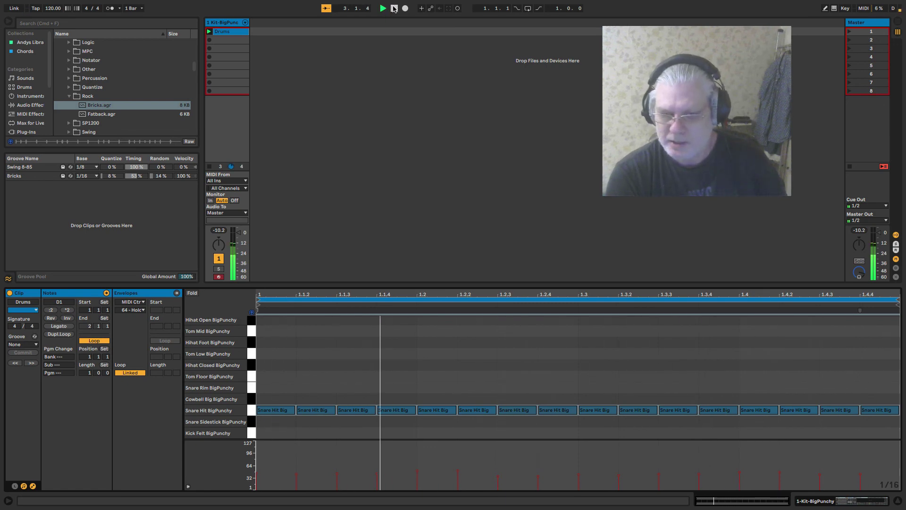
{"action": "left_click", "coordinate": [394, 9]}
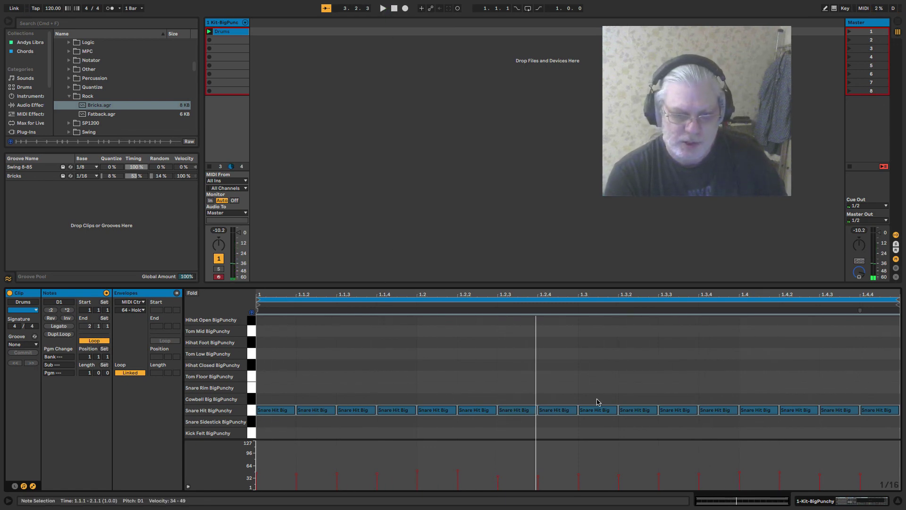
Apply and commit Swing 8-85 to the snares, then delete Swing 8-85 from the Groove Pool.
{"action": "left_click", "coordinate": [23, 345]}
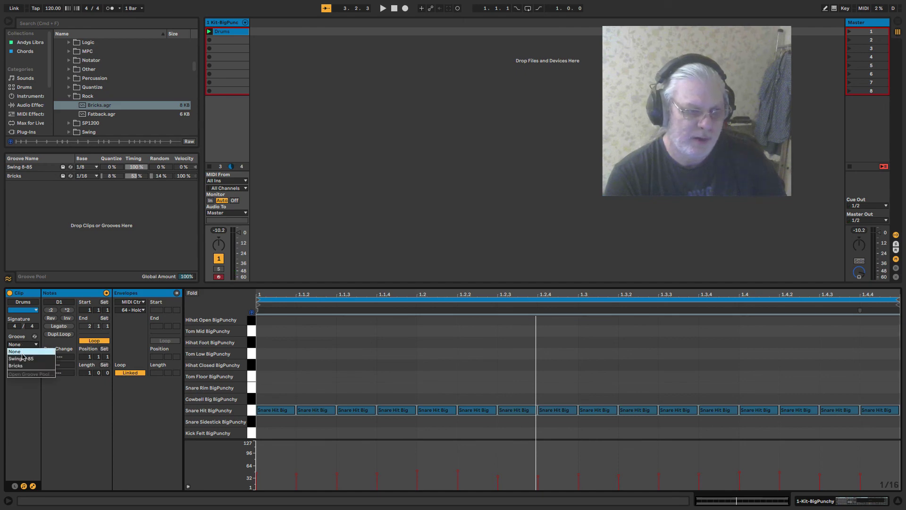
{"action": "left_click", "coordinate": [21, 358]}
{"action": "left_click", "coordinate": [386, 9]}
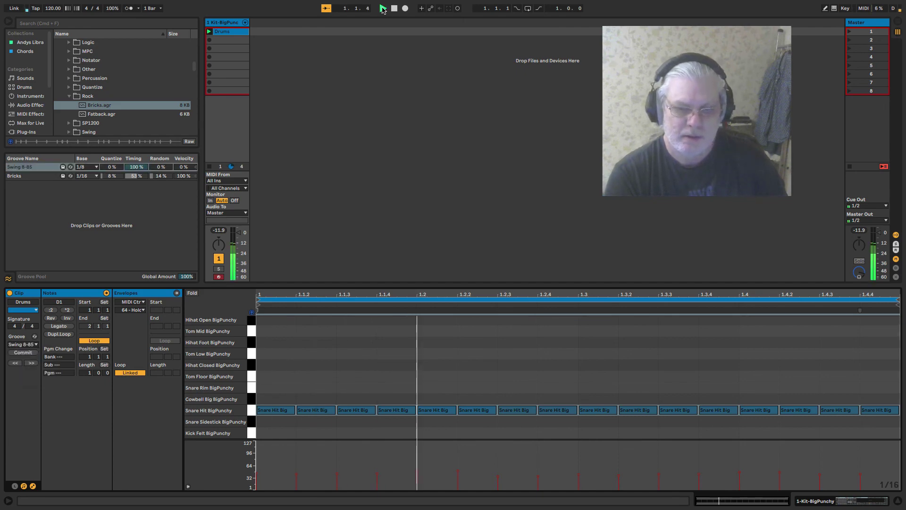
{"action": "left_click", "coordinate": [22, 352]}
{"action": "left_click", "coordinate": [430, 386]}
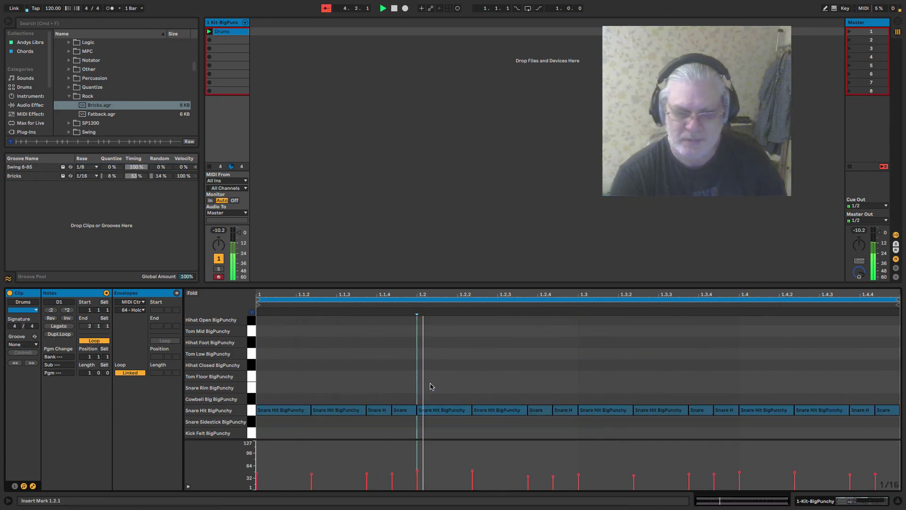
{"action": "key", "text": "space"}
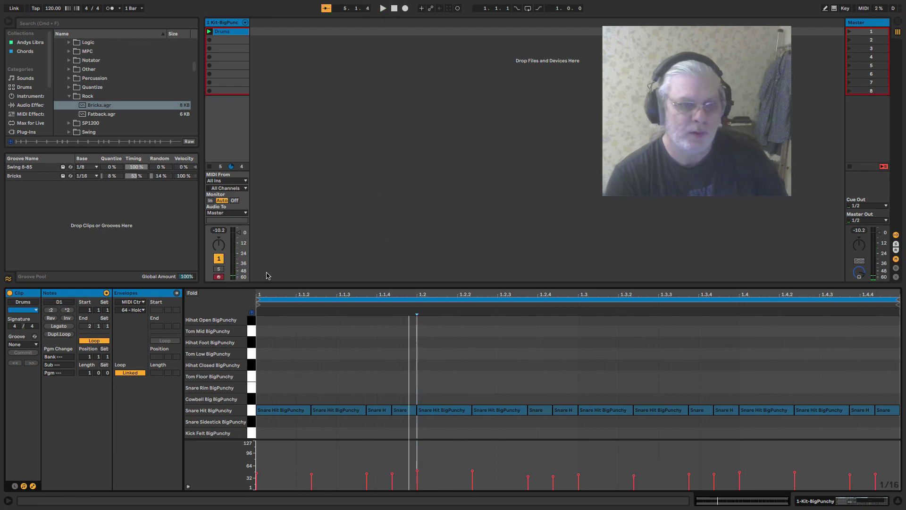
{"action": "left_click", "coordinate": [27, 168]}
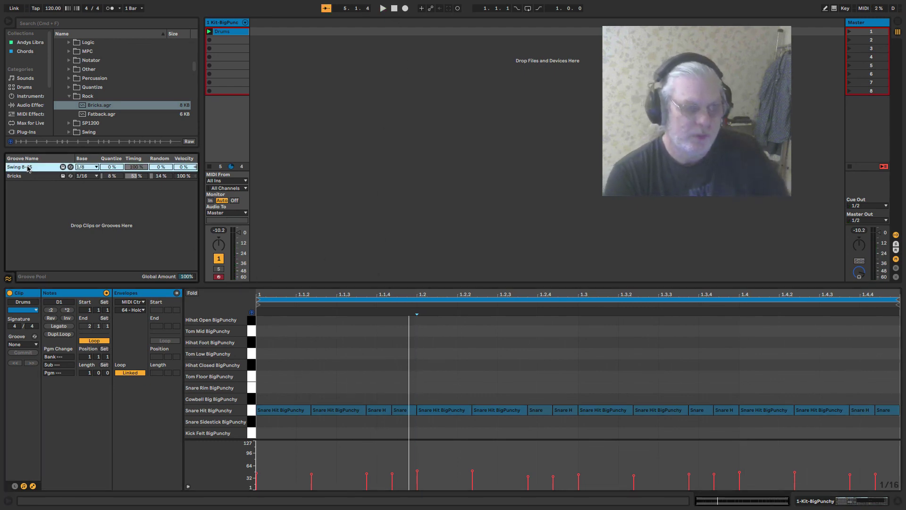
{"action": "key", "text": "Delete"}
{"action": "key", "text": "Delete"}
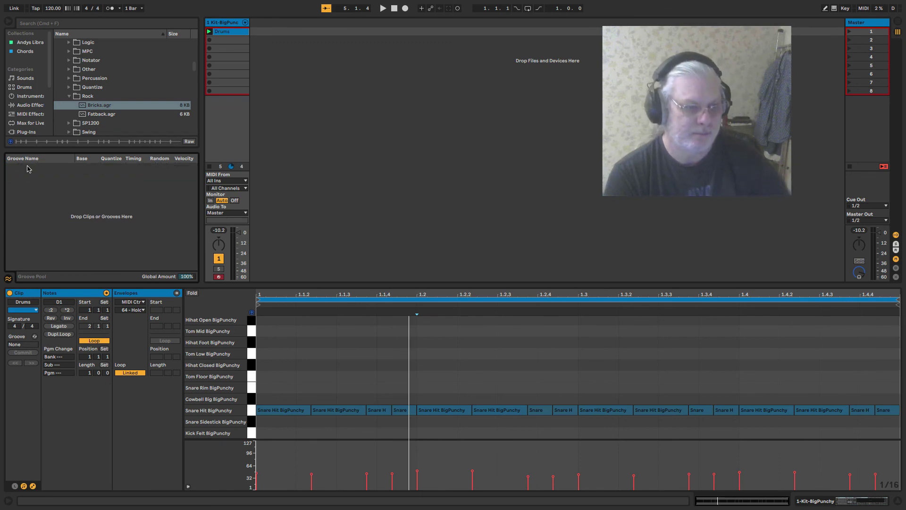
{"action": "scroll", "coordinate": [456, 351], "scroll_direction": "up", "scroll_amount": 1}
{"action": "left_click", "coordinate": [456, 351]}
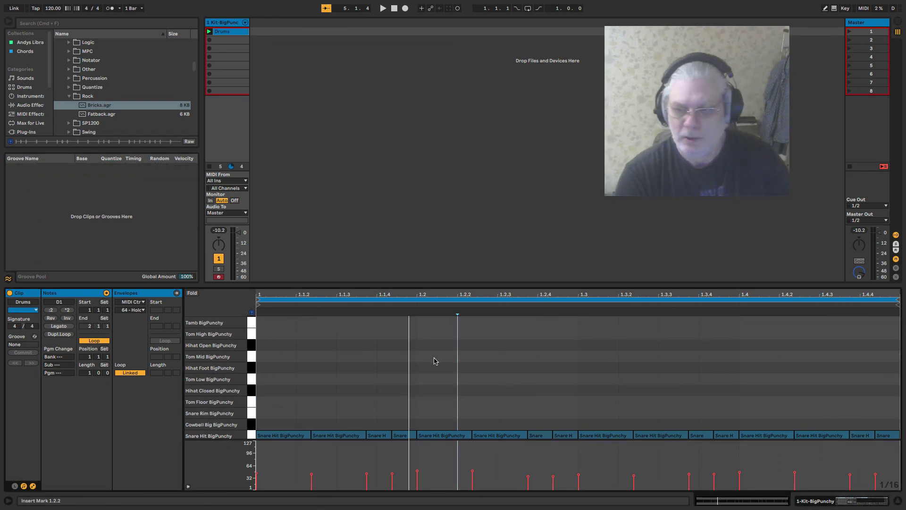
{"action": "scroll", "coordinate": [368, 363], "scroll_direction": "down", "scroll_amount": 1}
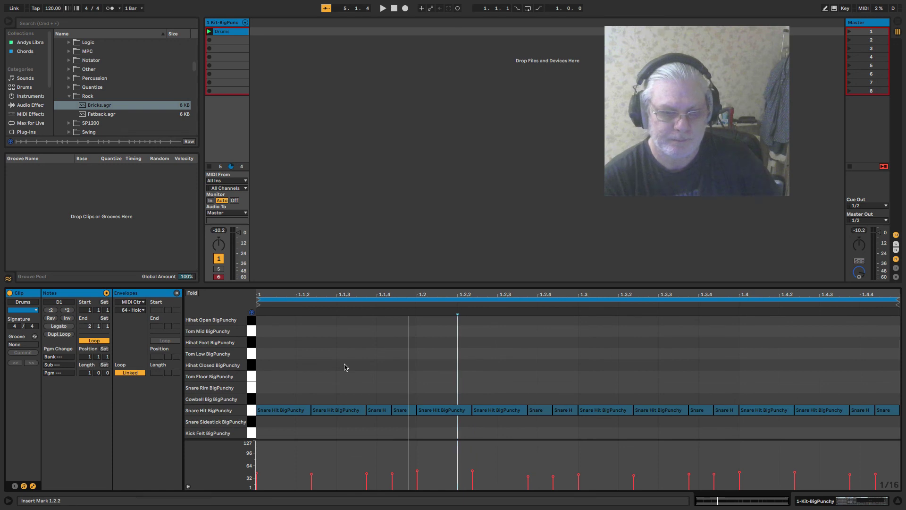
{"action": "scroll", "coordinate": [345, 367], "scroll_direction": "up", "scroll_amount": 1}
{"action": "scroll", "coordinate": [345, 367], "scroll_direction": "down", "scroll_amount": 1}
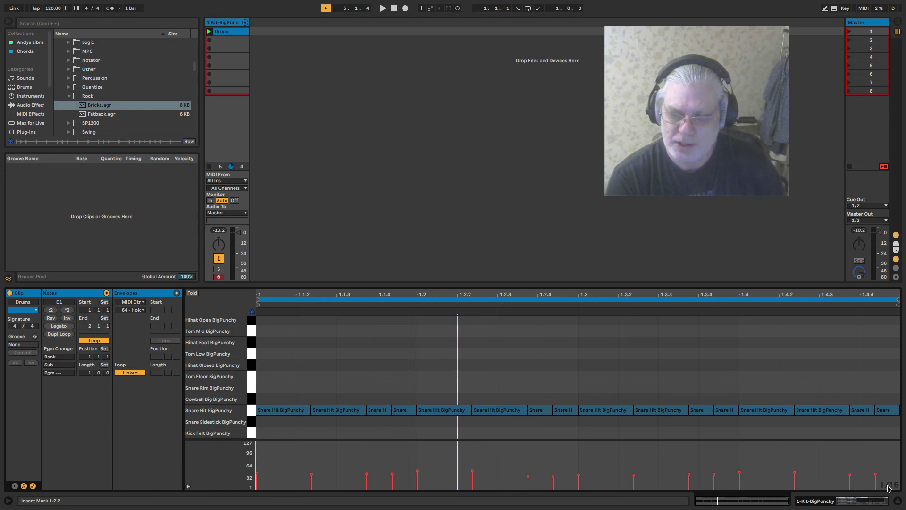
{"action": "double_click", "coordinate": [565, 351]}
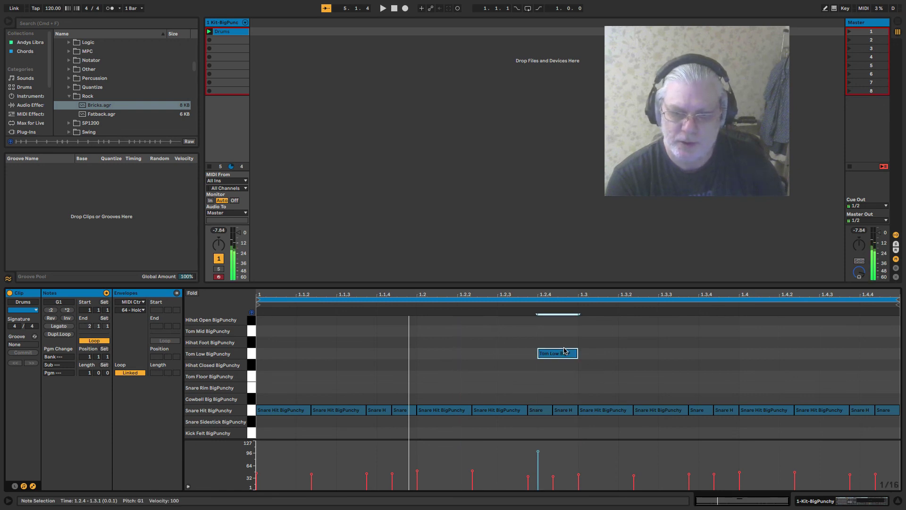
{"action": "right_click", "coordinate": [891, 484]}
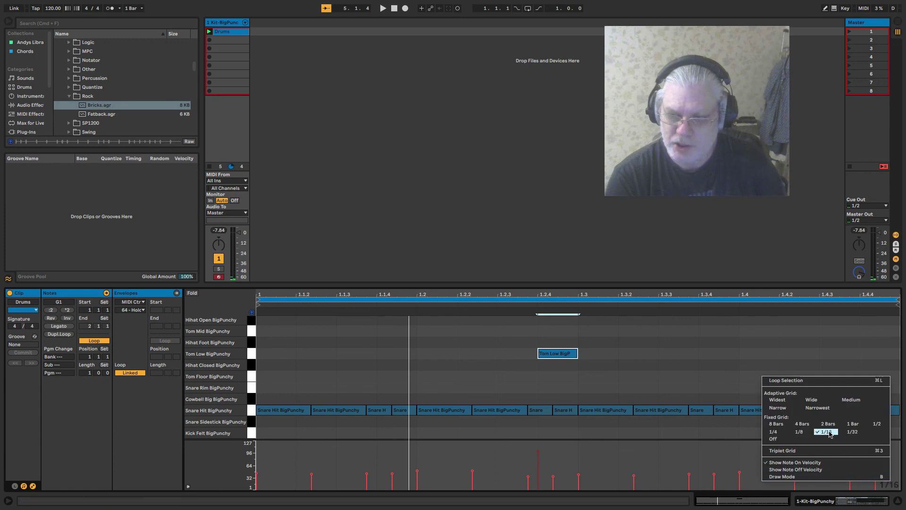
{"action": "left_click", "coordinate": [805, 432]}
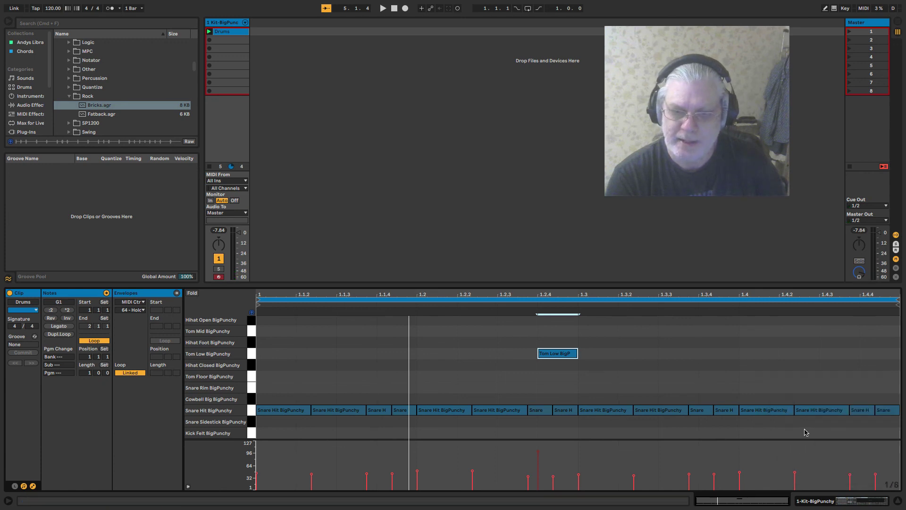
{"action": "double_click", "coordinate": [594, 331]}
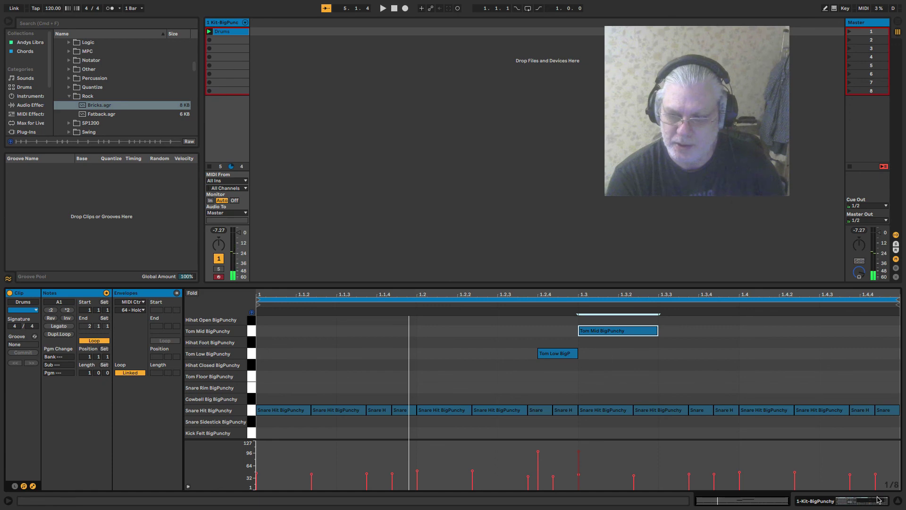
{"action": "left_click", "coordinate": [890, 487]}
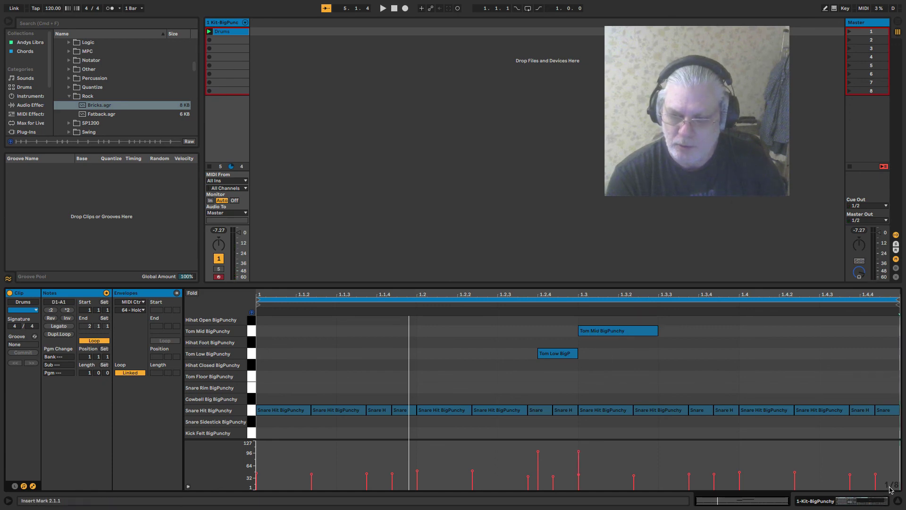
{"action": "right_click", "coordinate": [890, 487]}
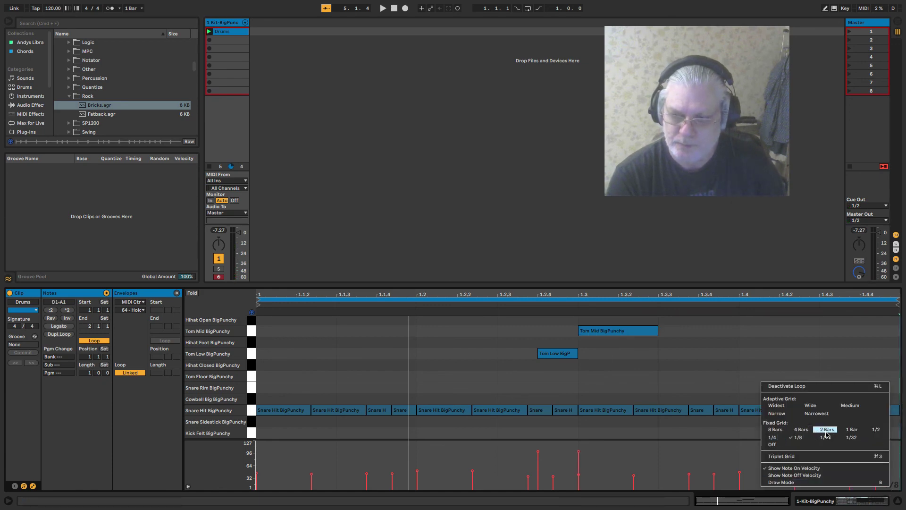
{"action": "left_click", "coordinate": [850, 437]}
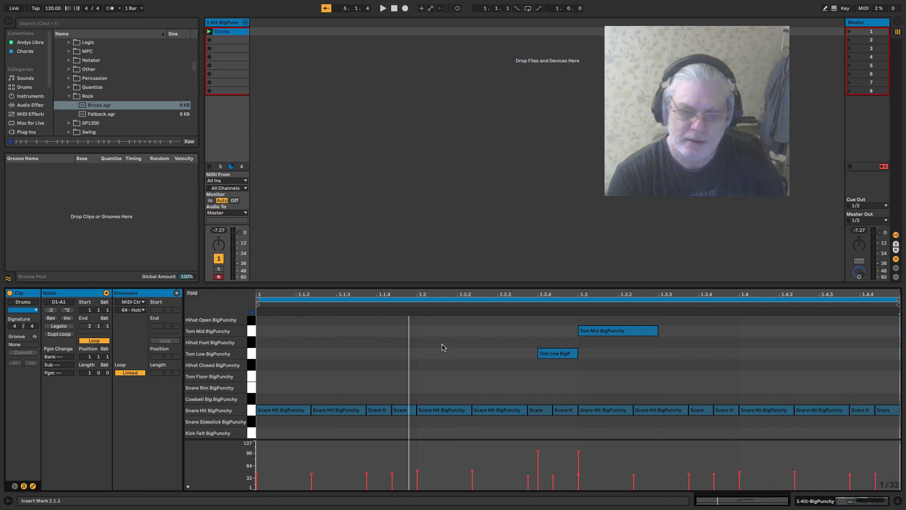
{"action": "double_click", "coordinate": [386, 331]}
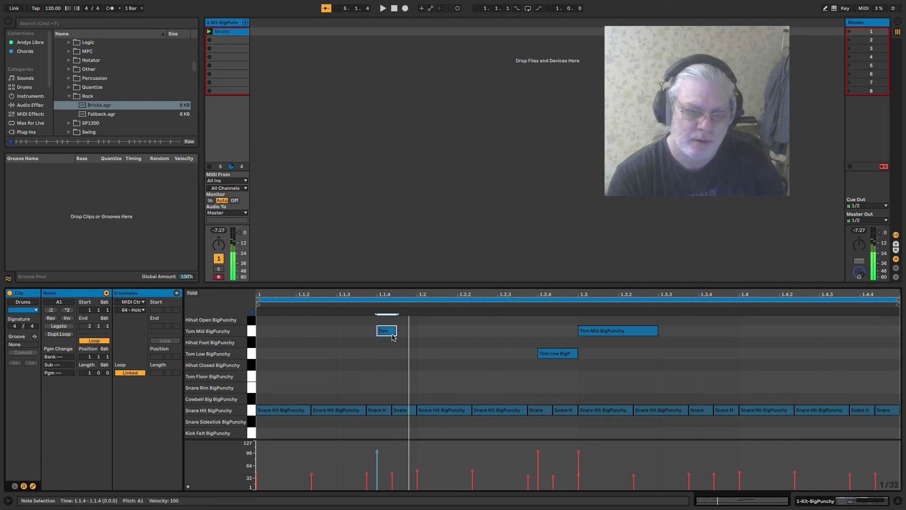
{"action": "double_click", "coordinate": [366, 343]}
{"action": "double_click", "coordinate": [345, 346]}
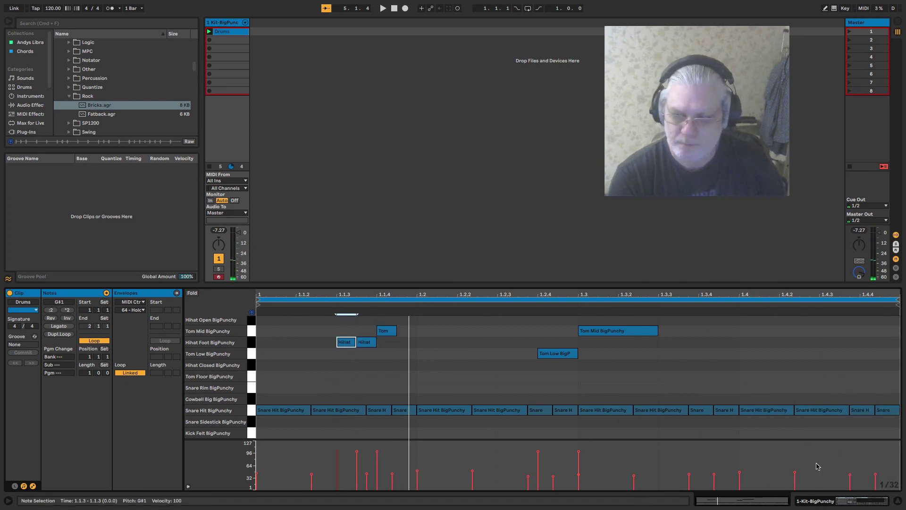
{"action": "right_click", "coordinate": [890, 484]}
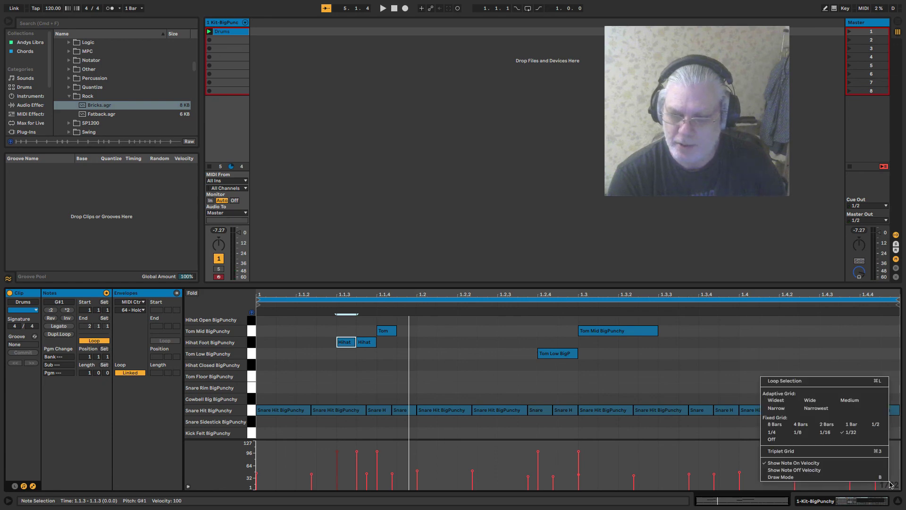
{"action": "left_click", "coordinate": [826, 433]}
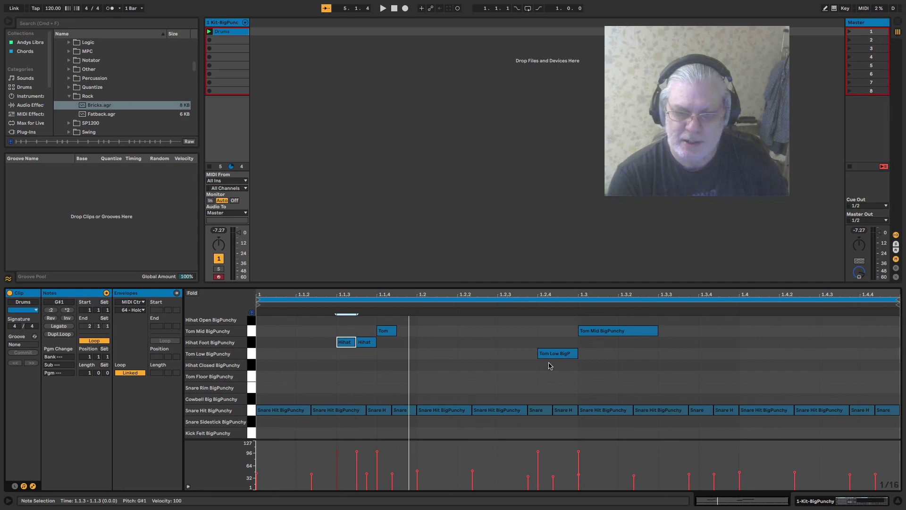
{"action": "key", "text": "super+z"}
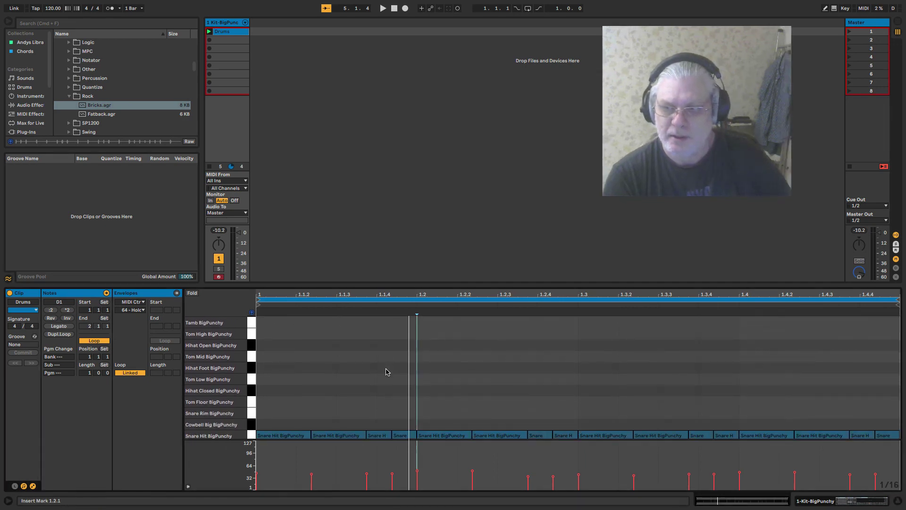